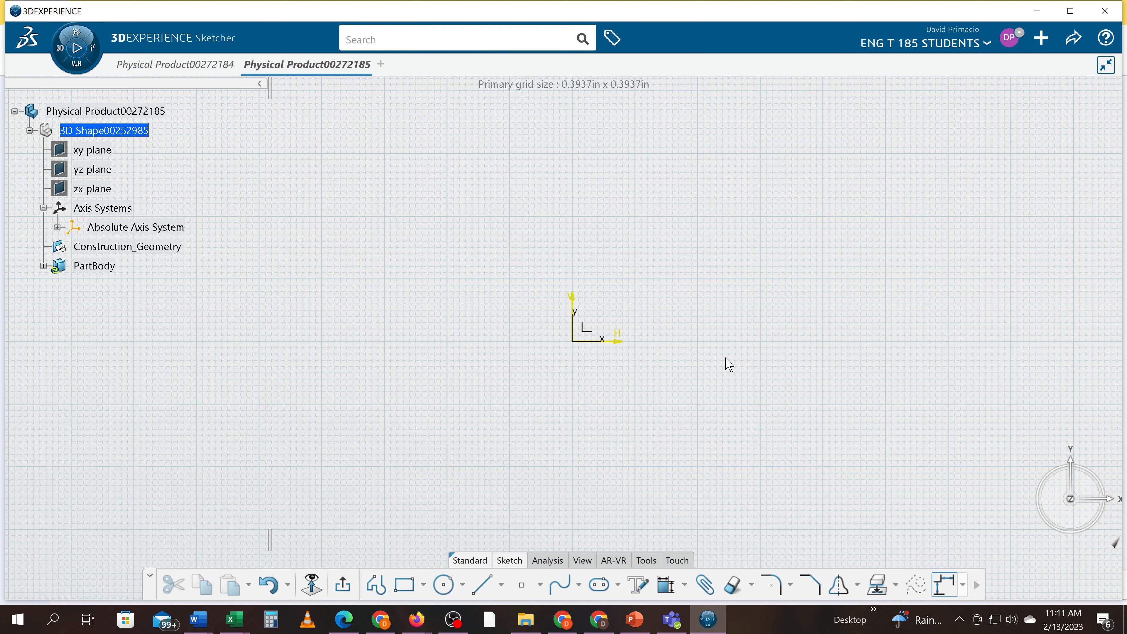
# Step: Show the Action Pad in the sketch workspace
pyautogui.moveTo(729, 365)
pyautogui.mouseDown(button='middle')
pyautogui.moveTo(536, 488)
pyautogui.moveTo(458, 512)
pyautogui.mouseUp(button='middle')
pyautogui.click(410, 586)
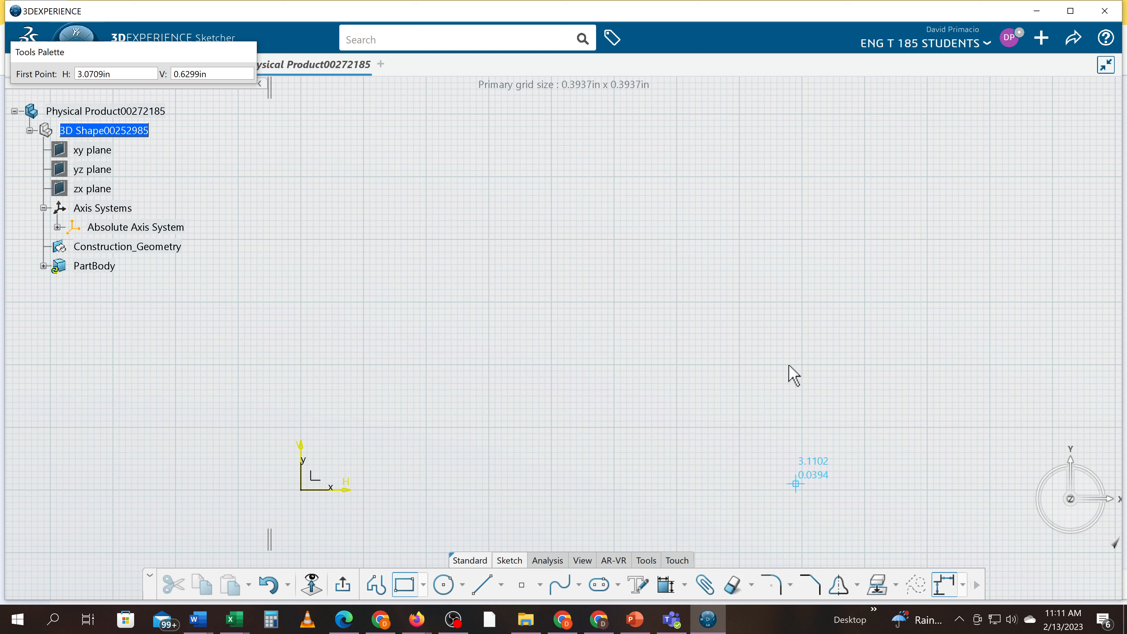
pyautogui.rightClick(764, 346)
pyautogui.moveTo(781, 380)
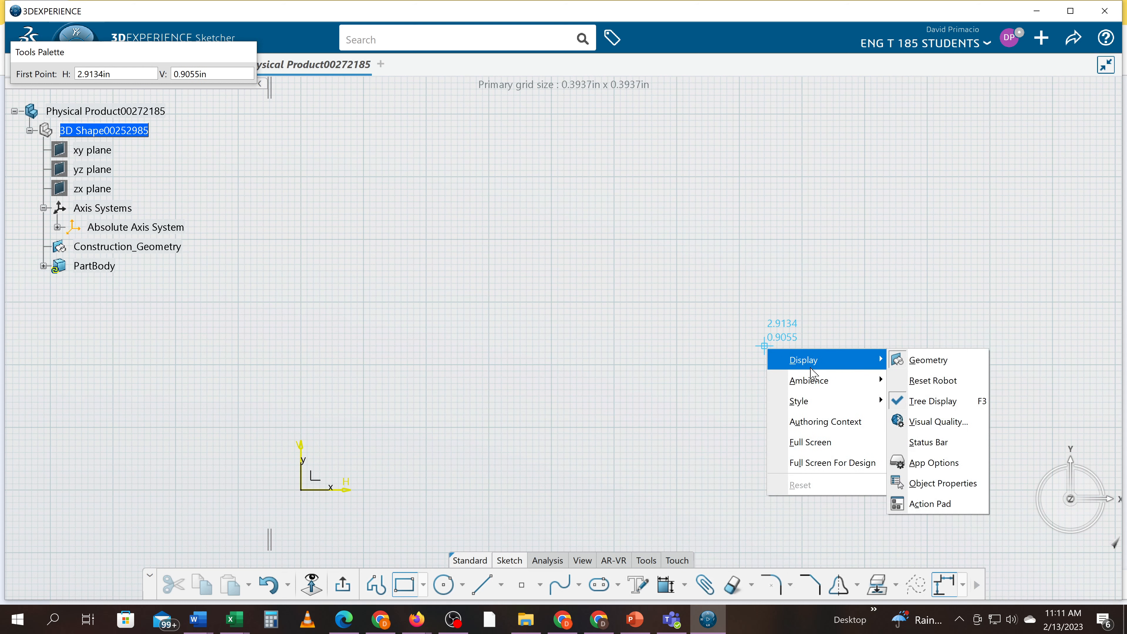
pyautogui.click(929, 504)
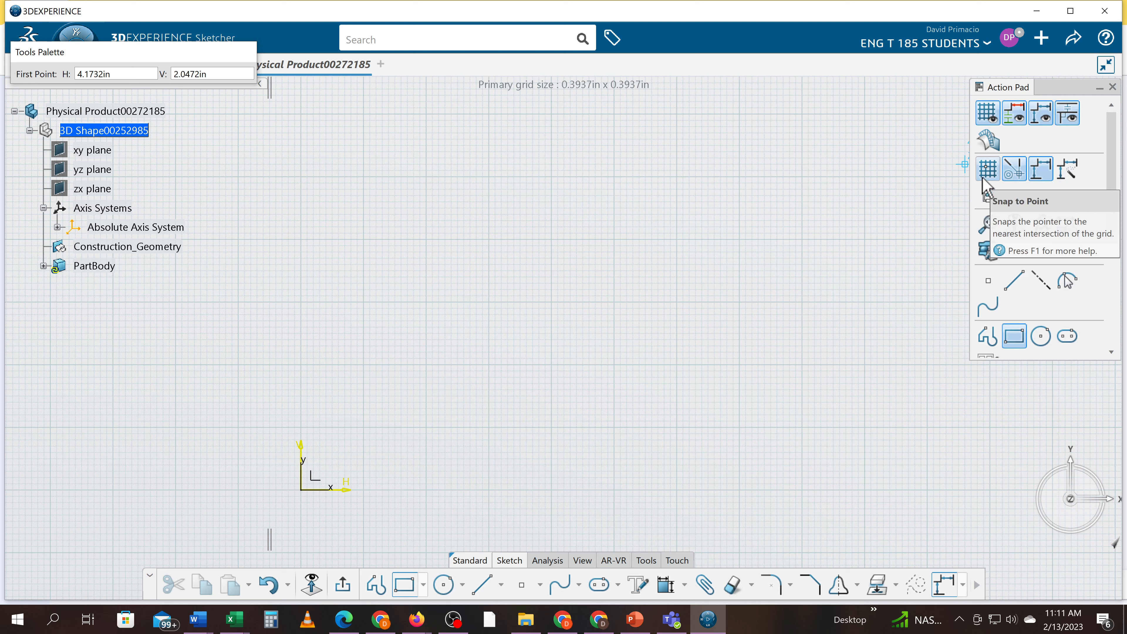
# Step: Turn on Snap to Point for the sketch and leave the grid display switched on
pyautogui.click(988, 169)
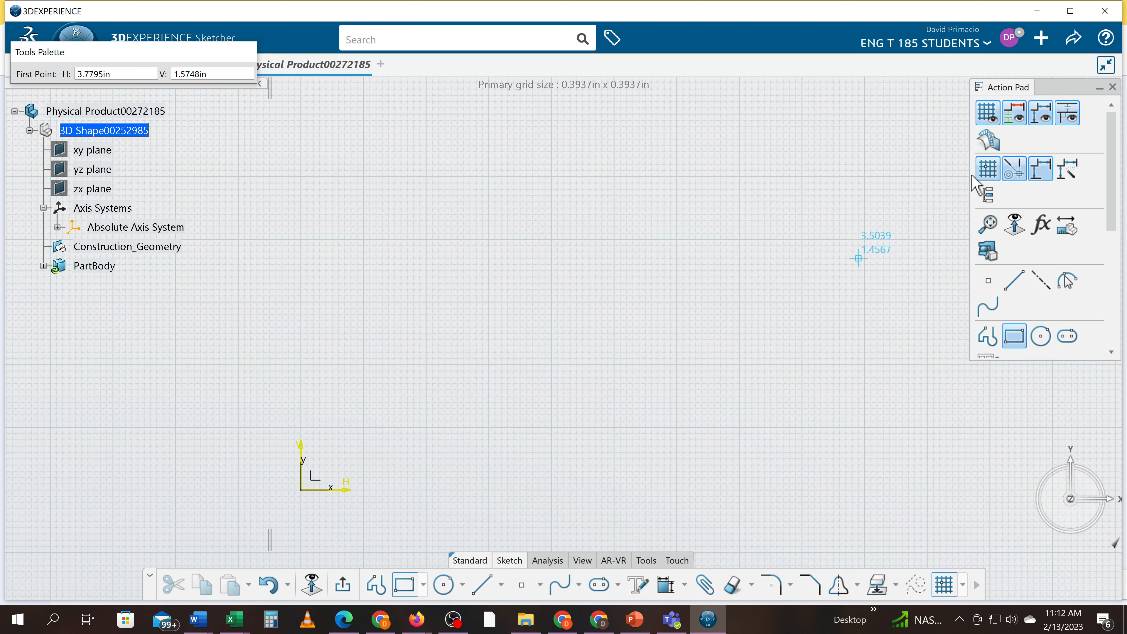
pyautogui.click(990, 171)
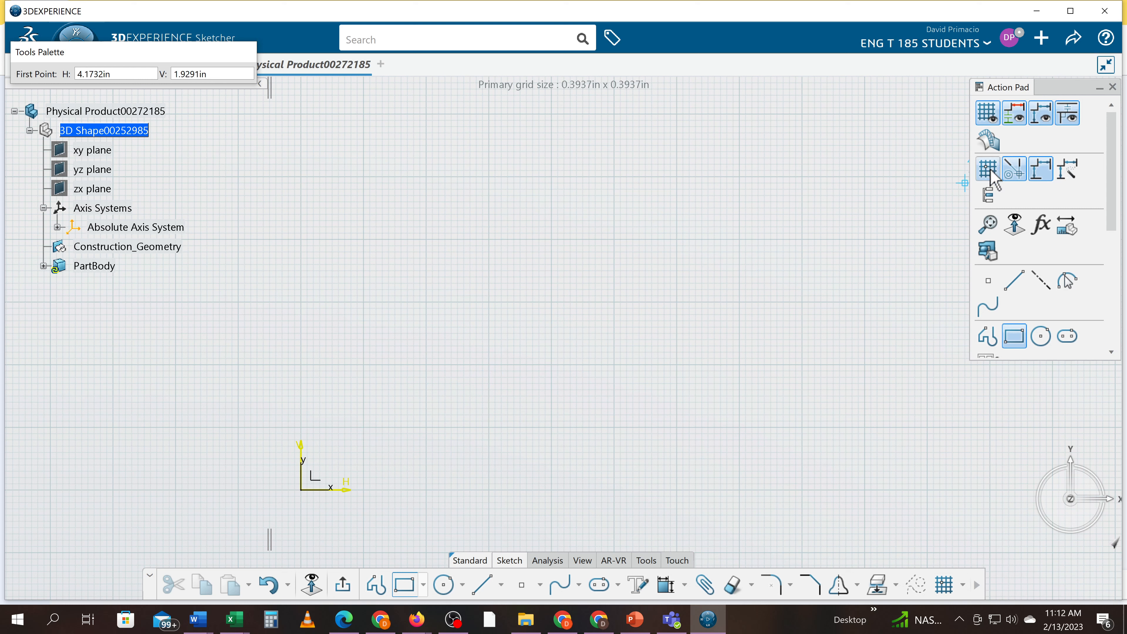
pyautogui.click(990, 171)
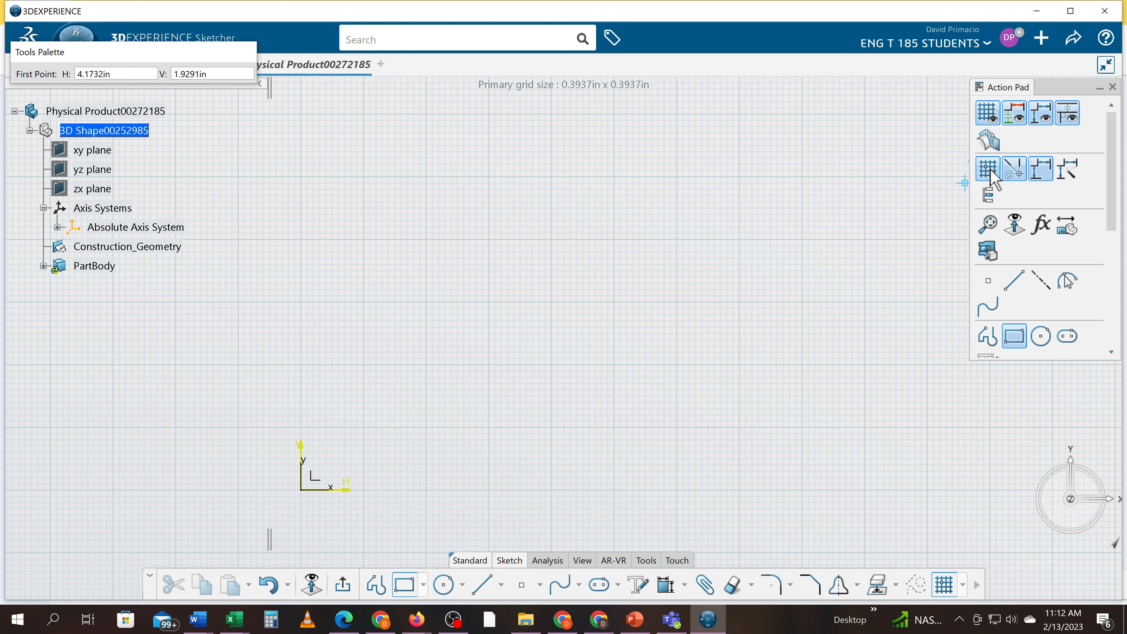
pyautogui.click(985, 117)
pyautogui.click(984, 117)
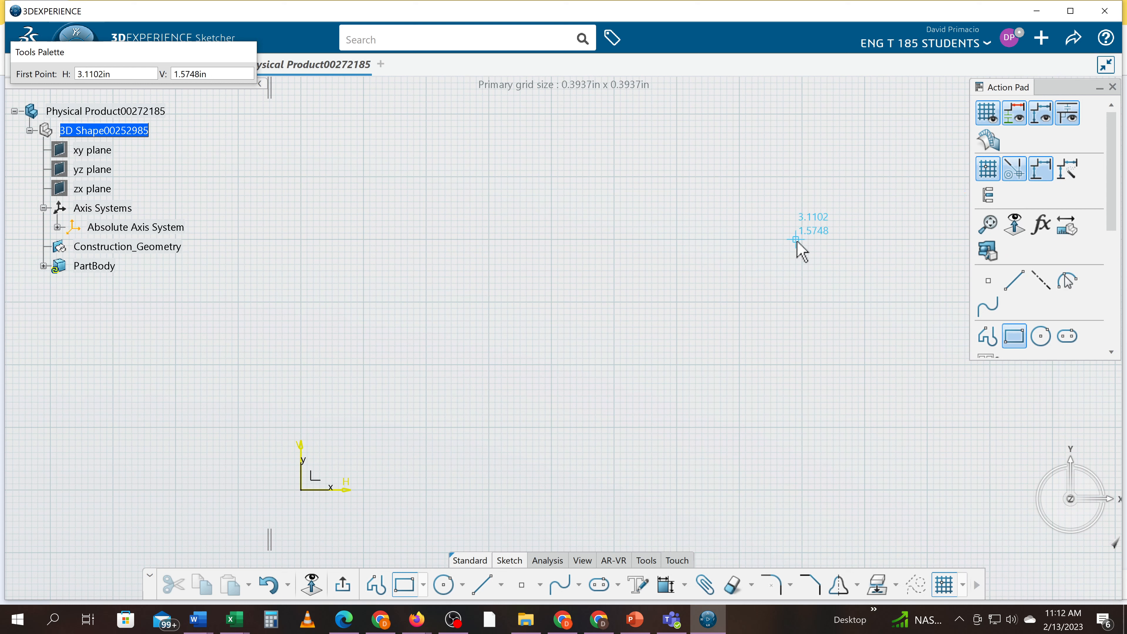
# Step: Open the Sketcher settings in the app preferences under 3D Modeling Core
pyautogui.click(1010, 39)
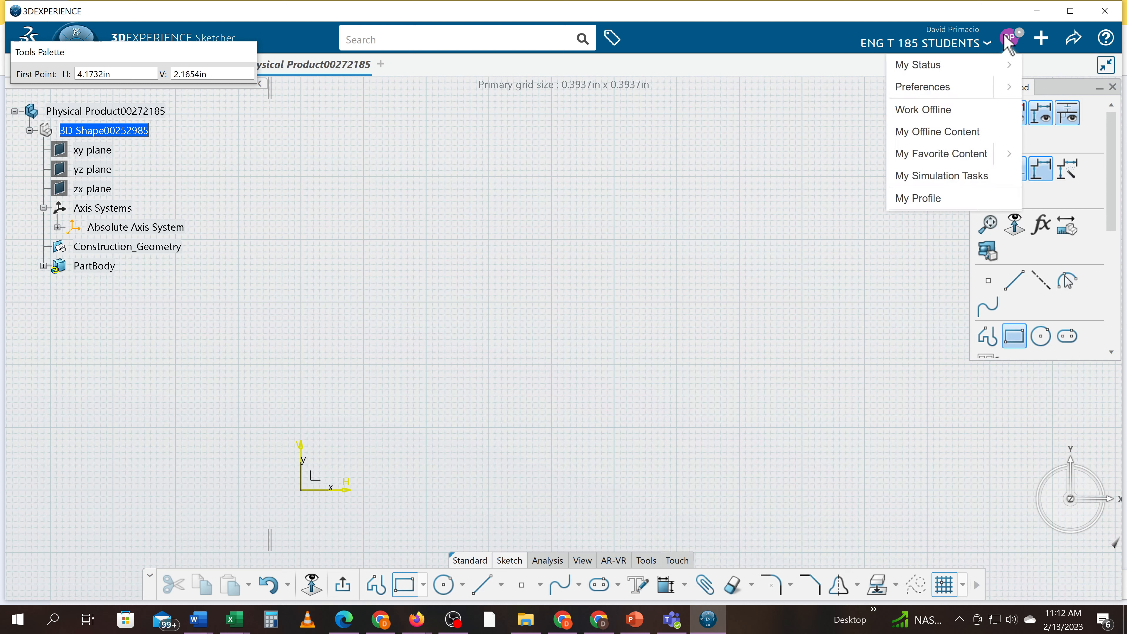
pyautogui.click(924, 87)
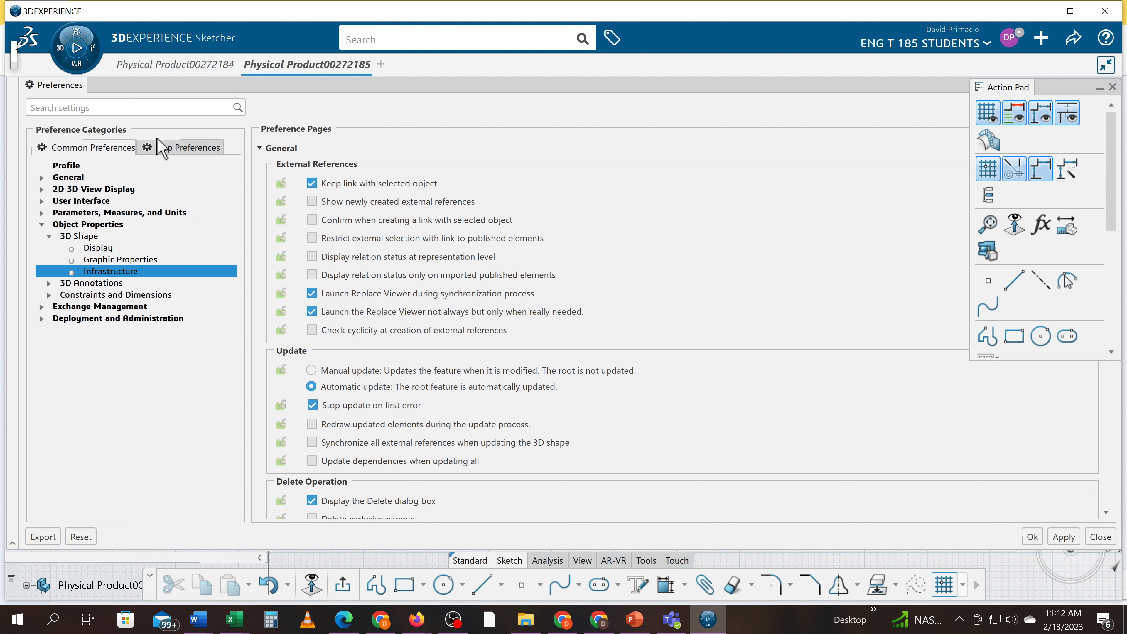
pyautogui.click(161, 151)
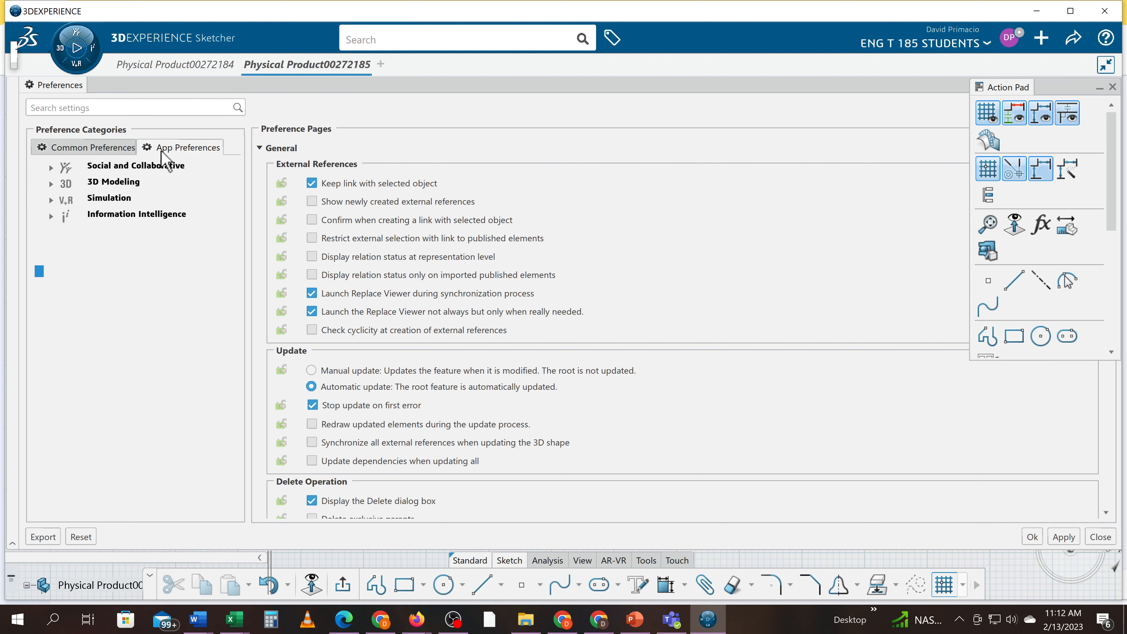
pyautogui.click(129, 182)
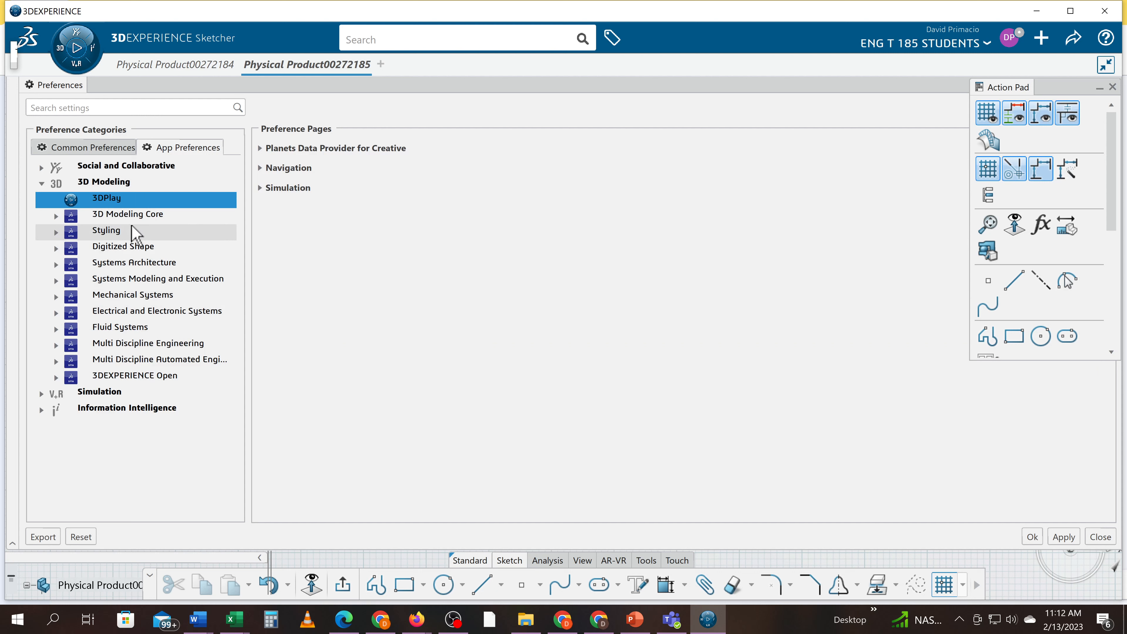
pyautogui.click(141, 215)
pyautogui.click(146, 231)
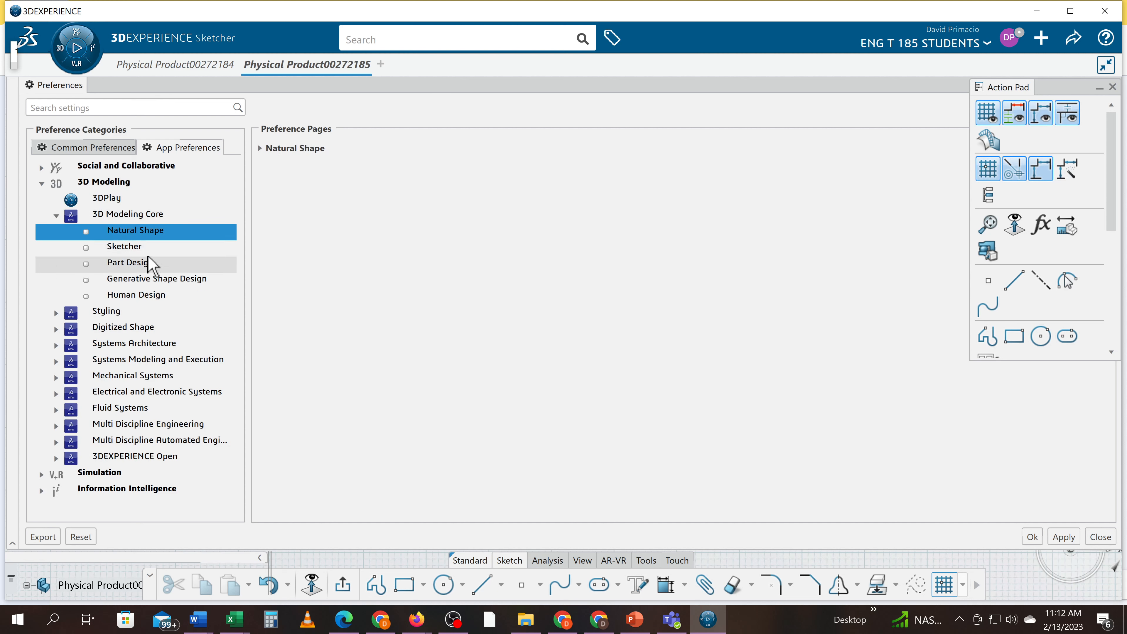
pyautogui.click(148, 247)
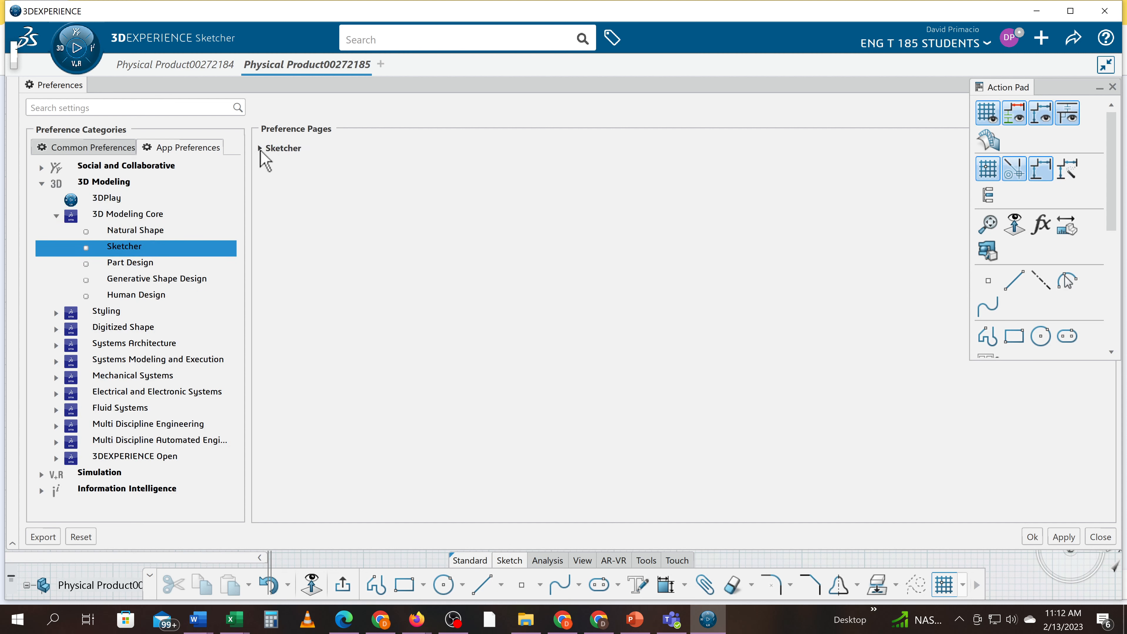
pyautogui.click(260, 148)
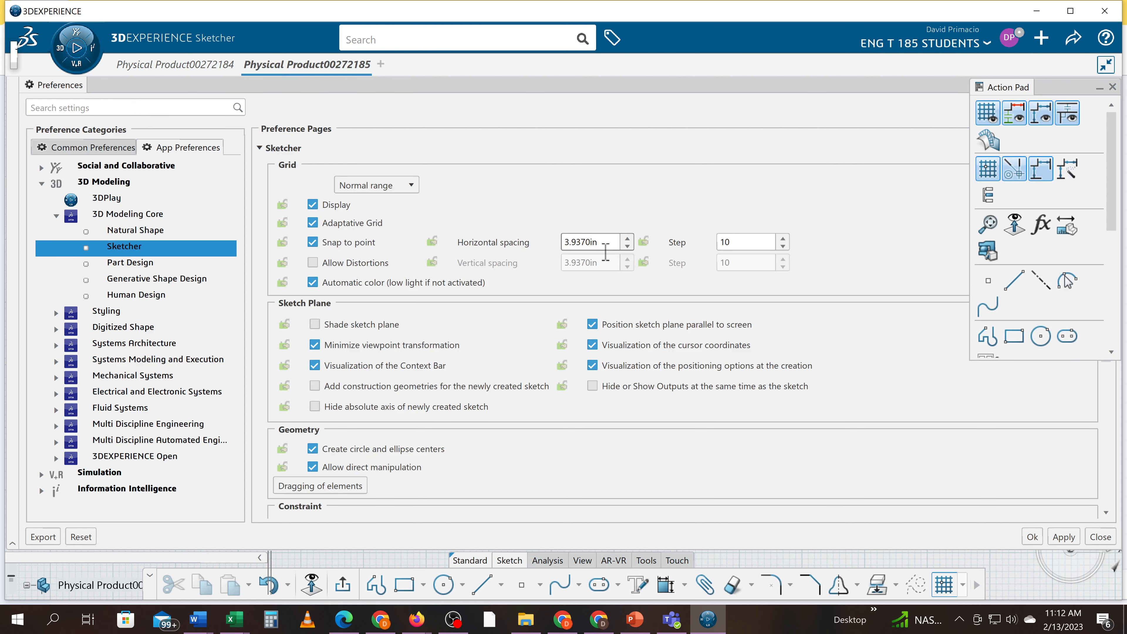
# Step: Set the sketch grid's horizontal spacing to 1 in with a step of 4 and accept the preferences
pyautogui.doubleClick(591, 242)
pyautogui.write('1')
pyautogui.doubleClick(724, 242)
pyautogui.write('4')
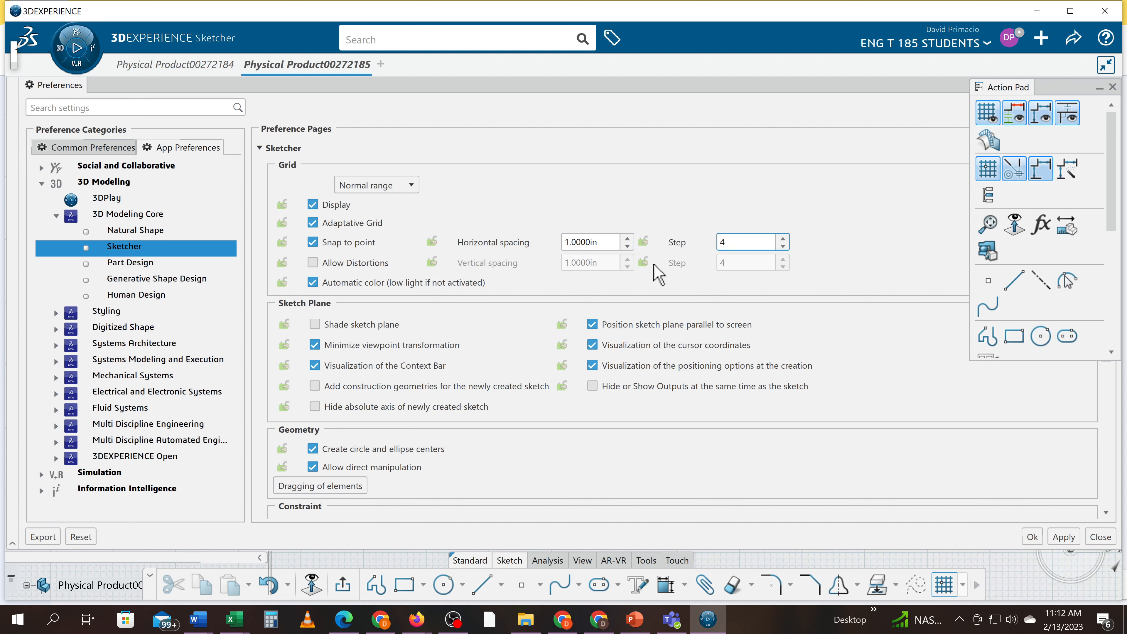
pyautogui.scroll(-2, 391, 284)
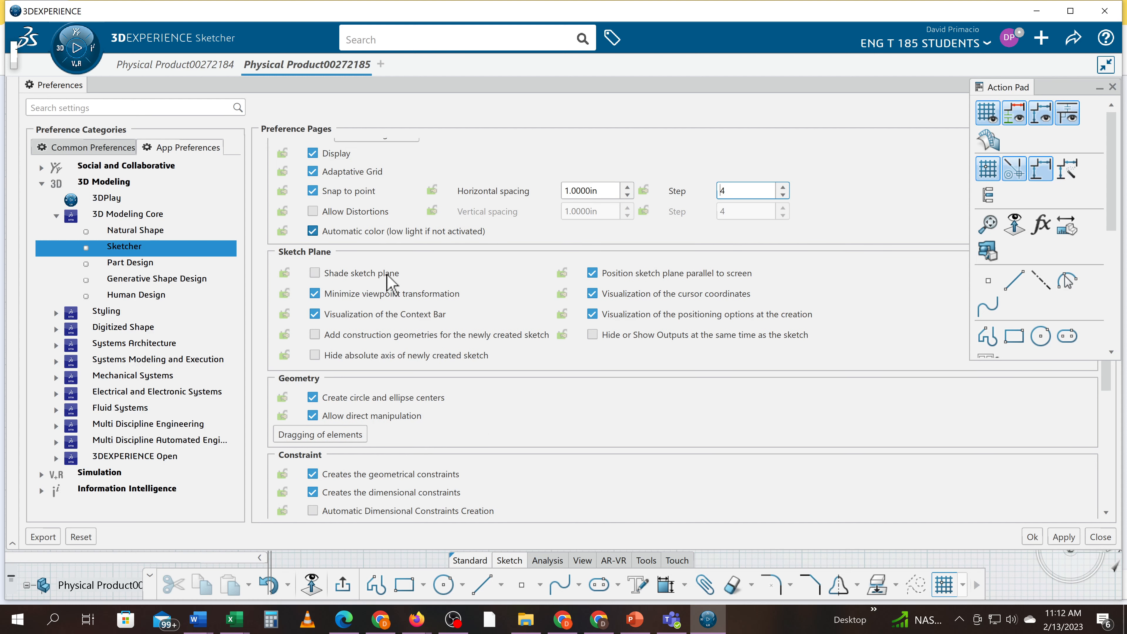
pyautogui.scroll(-2, 390, 284)
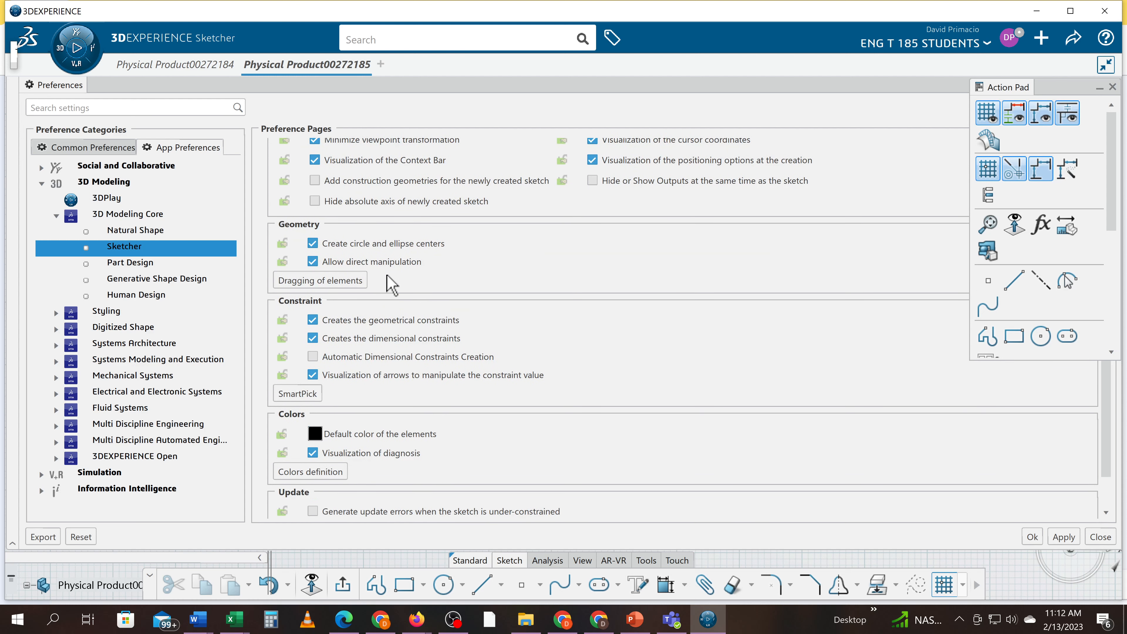
pyautogui.scroll(-1, 390, 417)
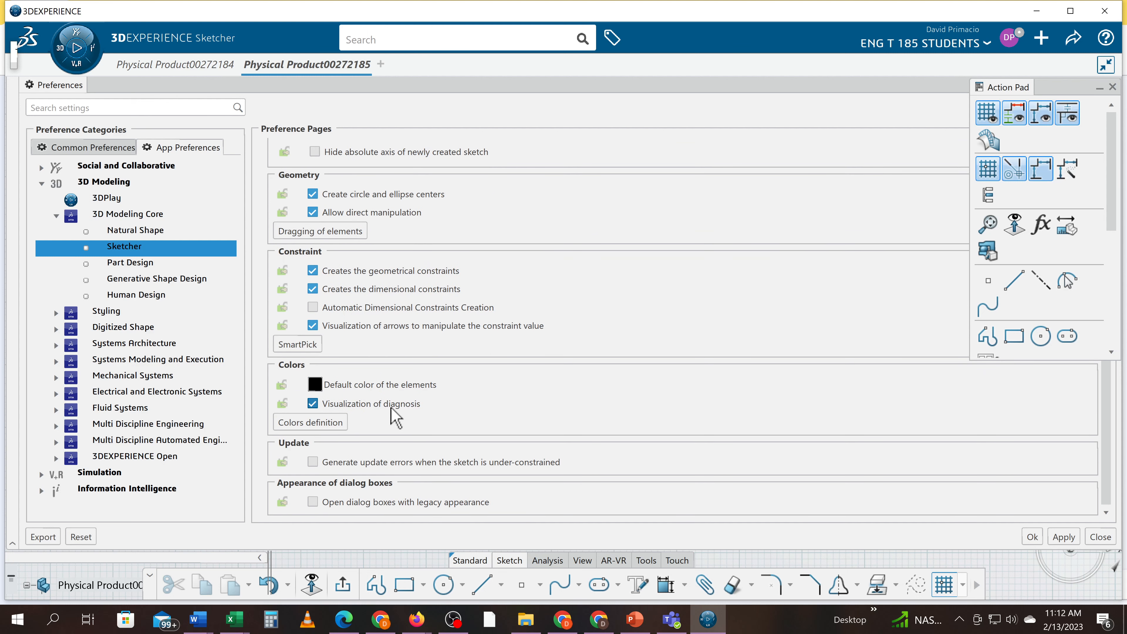
pyautogui.click(1032, 537)
# Step: Turn off Adaptive Grid in the Sketcher preferences and accept the change
pyautogui.moveTo(616, 282)
pyautogui.mouseDown(button='middle')
pyautogui.moveTo(566, 417)
pyautogui.moveTo(476, 428)
pyautogui.moveTo(392, 496)
pyautogui.moveTo(312, 523)
pyautogui.moveTo(335, 526)
pyautogui.moveTo(382, 443)
pyautogui.moveTo(526, 264)
pyautogui.moveTo(515, 347)
pyautogui.moveTo(533, 279)
pyautogui.moveTo(407, 379)
pyautogui.mouseUp(button='middle')
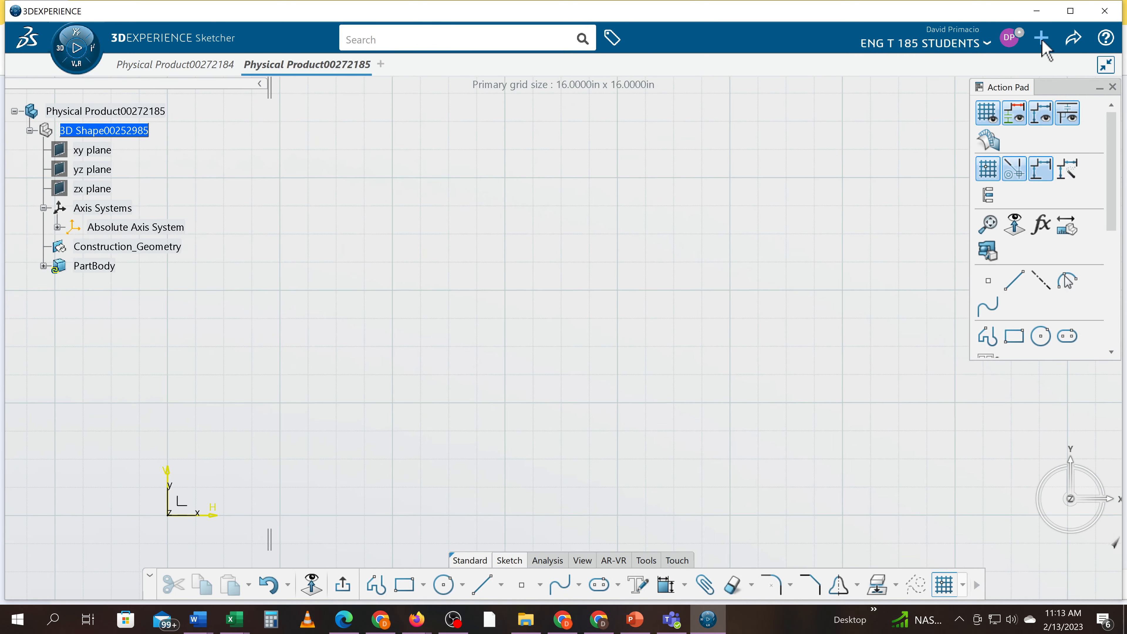
pyautogui.click(1012, 40)
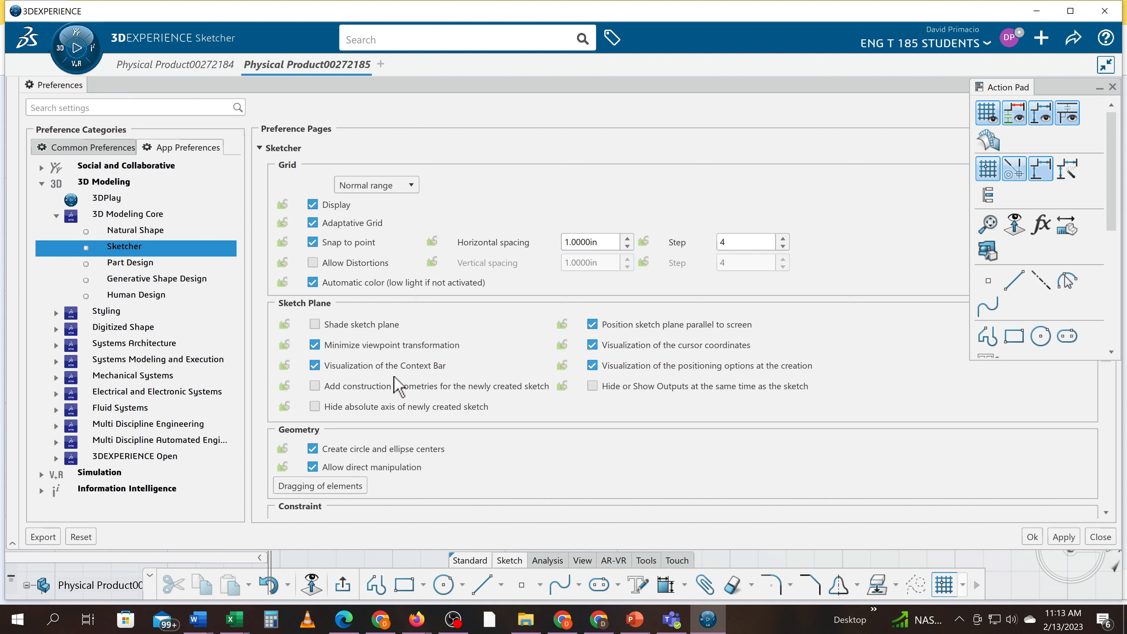
pyautogui.click(313, 223)
pyautogui.click(1030, 535)
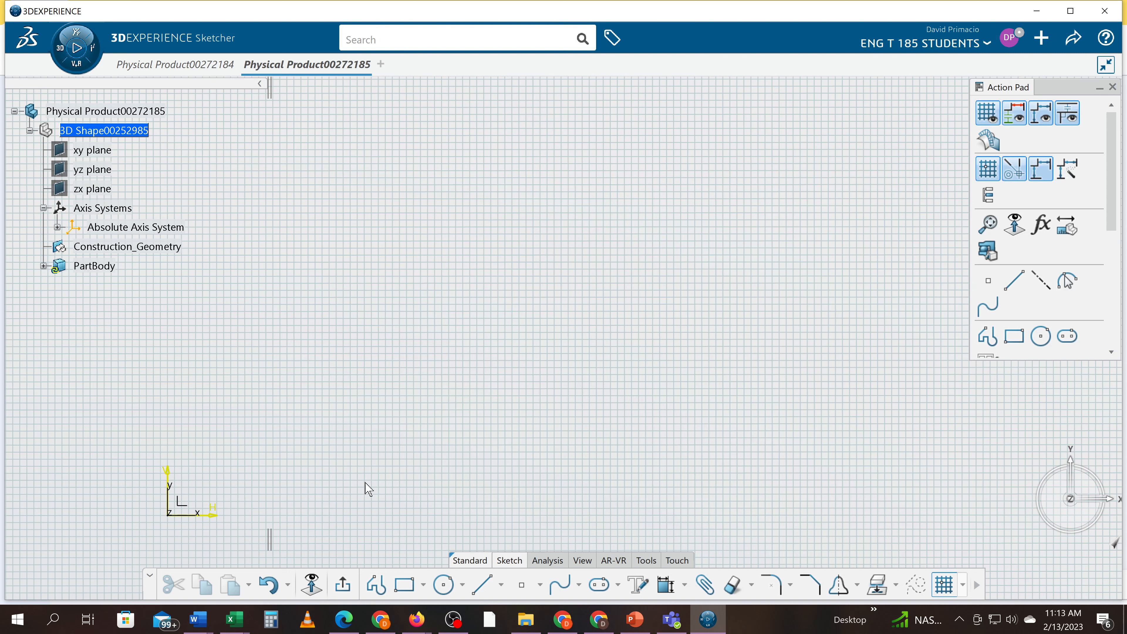
# Step: Draw a rectangle 4 in wide and 2 in high, starting from the grid point at H 1 in, V 1 in
pyautogui.moveTo(485, 416)
pyautogui.mouseDown(button='middle')
pyautogui.moveTo(591, 375)
pyautogui.moveTo(609, 284)
pyautogui.mouseUp(button='middle')
pyautogui.moveTo(373, 447)
pyautogui.mouseDown(button='middle')
pyautogui.moveTo(616, 304)
pyautogui.moveTo(695, 277)
pyautogui.mouseUp(button='middle')
pyautogui.moveTo(367, 467)
pyautogui.mouseDown(button='middle')
pyautogui.moveTo(571, 398)
pyautogui.moveTo(591, 332)
pyautogui.moveTo(528, 420)
pyautogui.moveTo(555, 451)
pyautogui.moveTo(520, 542)
pyautogui.mouseUp(button='middle')
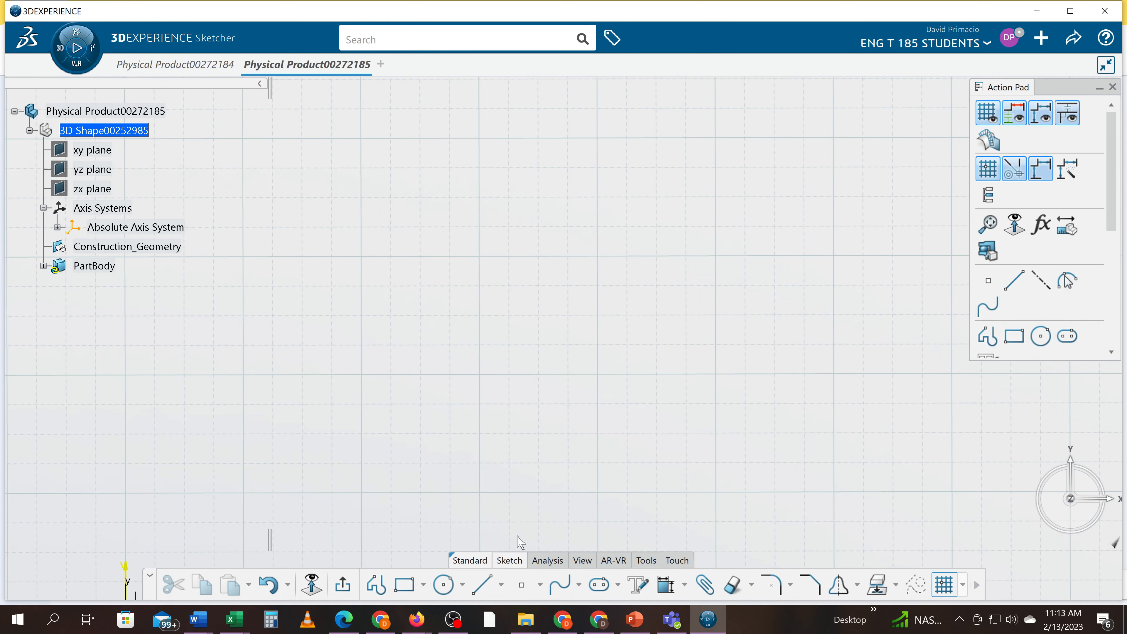
pyautogui.click(404, 584)
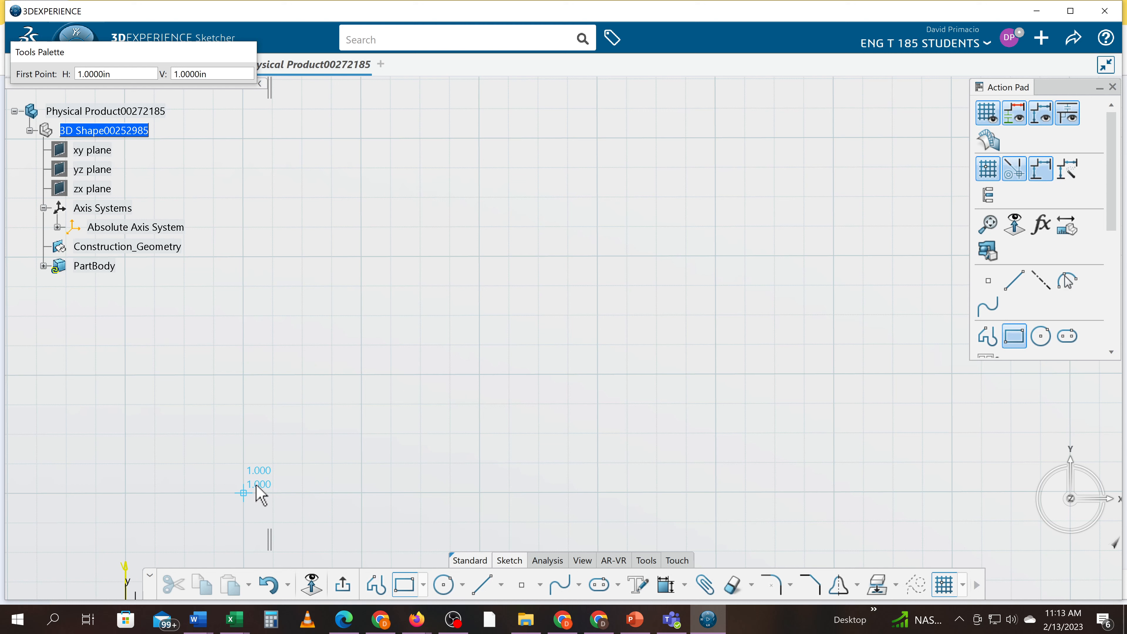
pyautogui.click(247, 492)
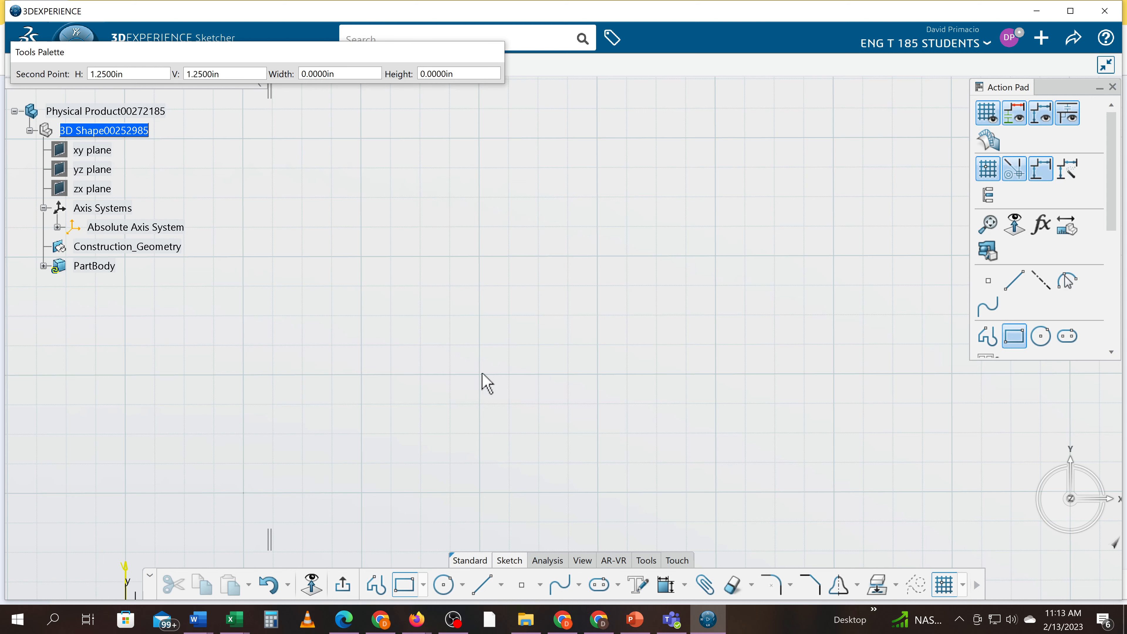
pyautogui.click(717, 261)
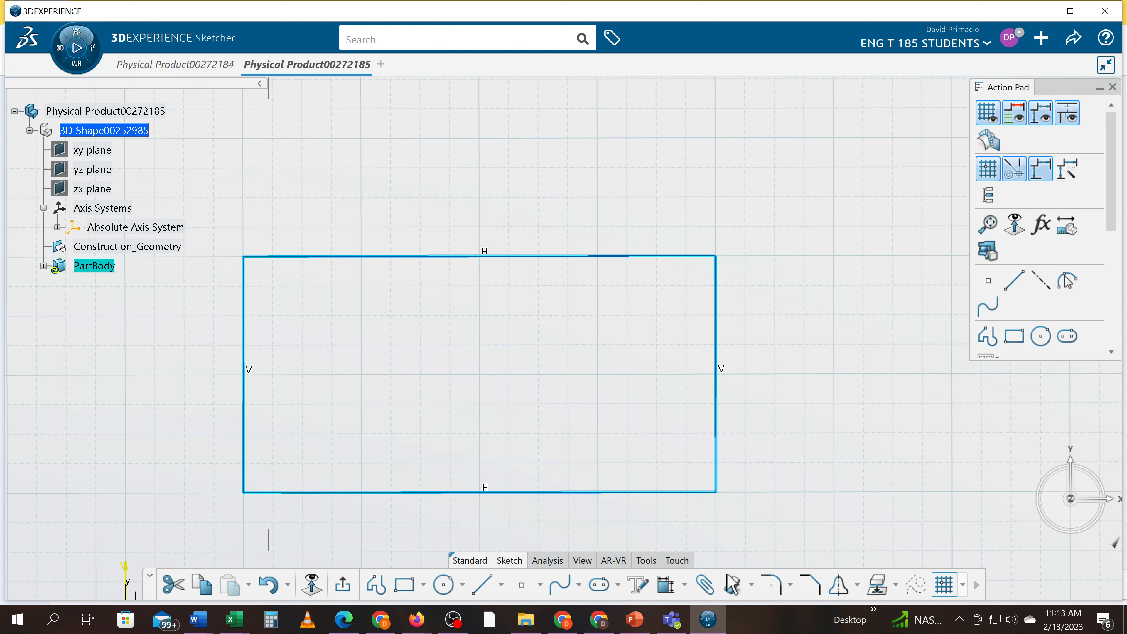
# Step: Apply Auto Constraint to all four sides of the rectangle to dimension its width and height
pyautogui.click(685, 585)
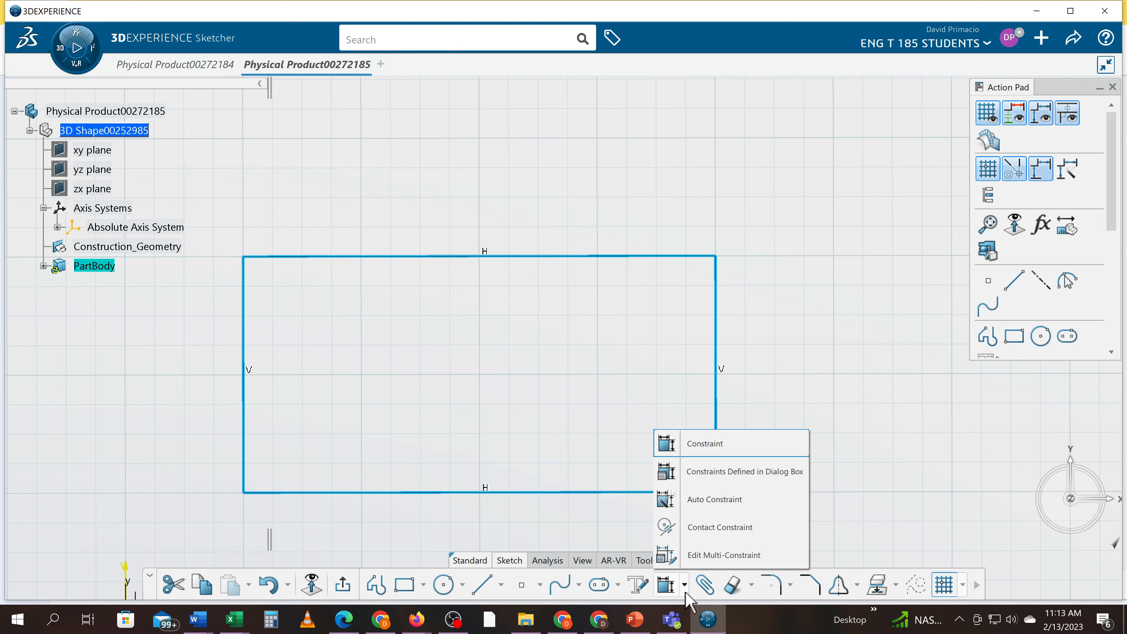
pyautogui.click(715, 499)
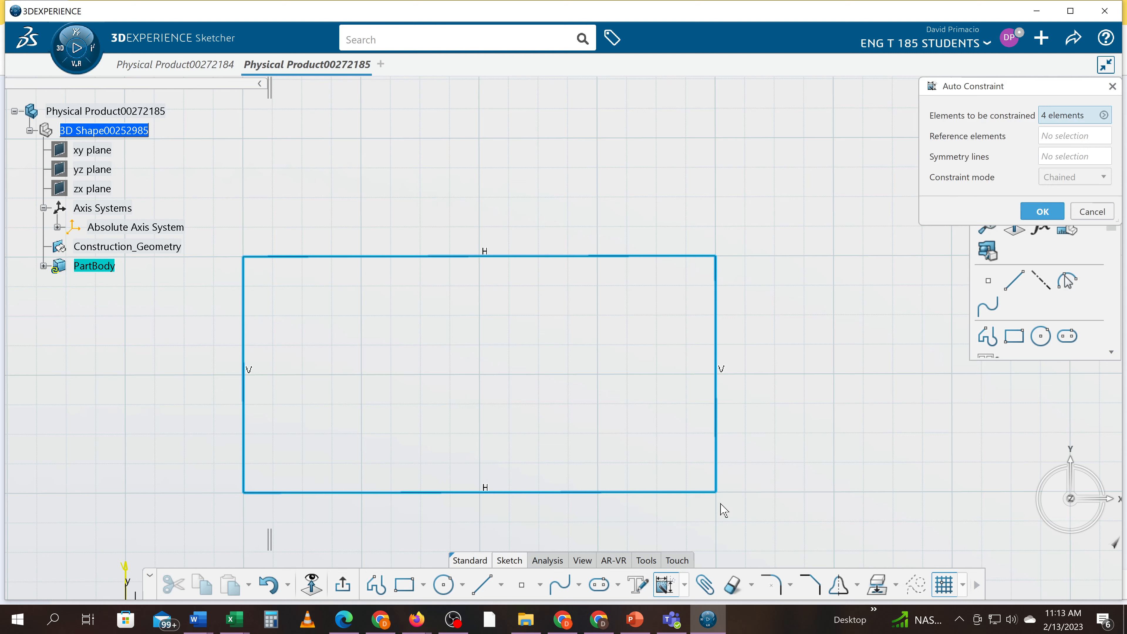
pyautogui.click(1042, 212)
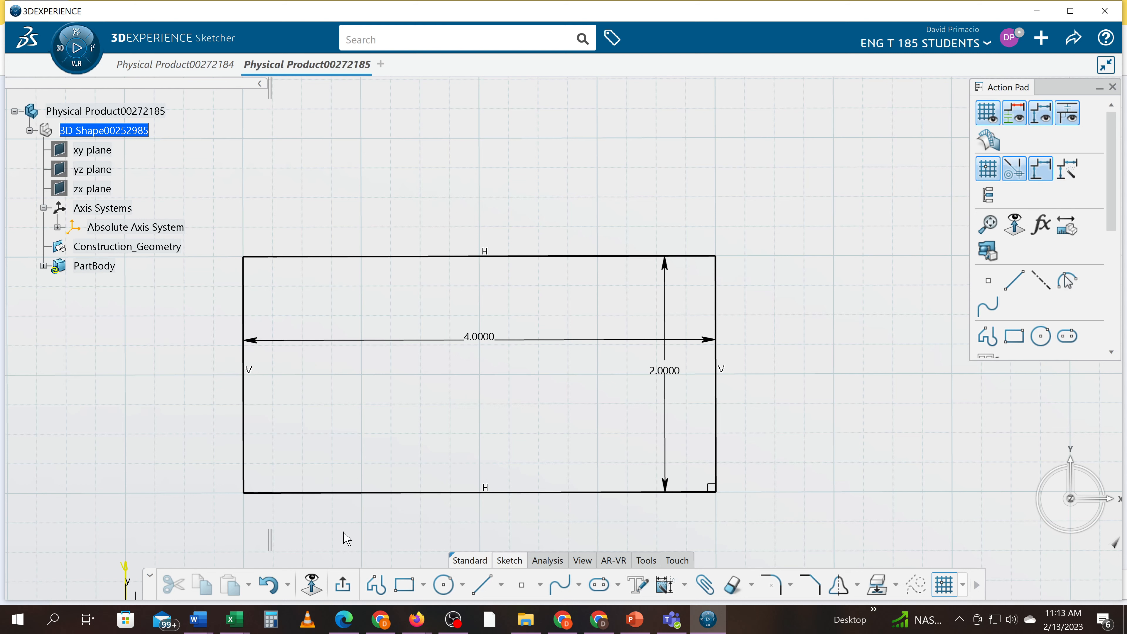
# Step: Add Fix constraints to the rectangle's bottom and left edges and exit the sketch
pyautogui.click(341, 494)
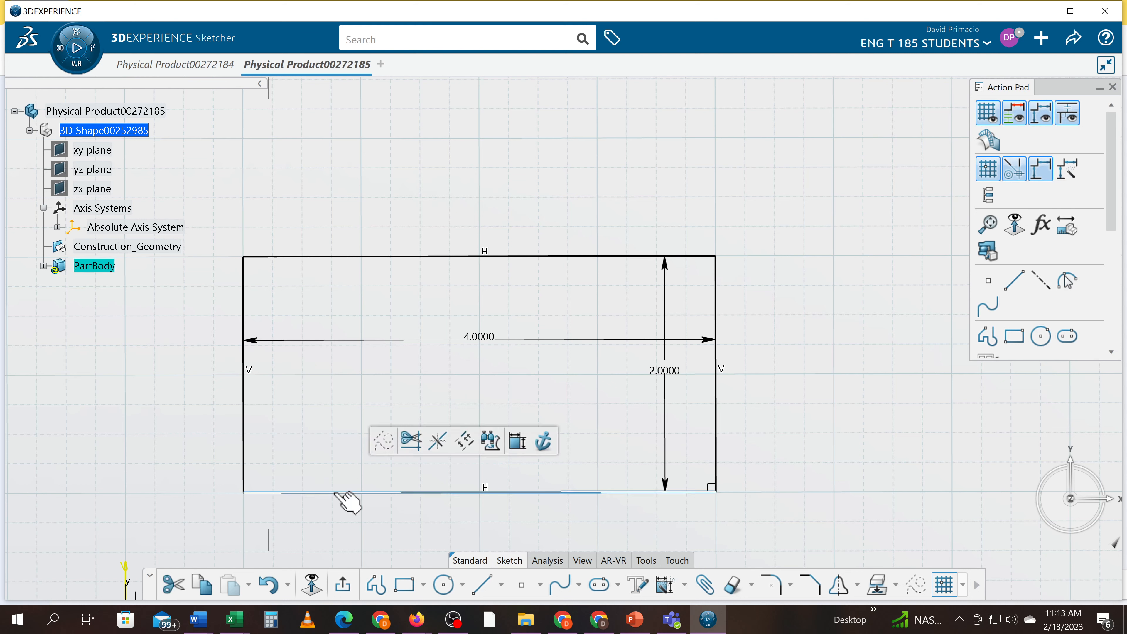
pyautogui.keyDown('ctrl'); pyautogui.click(244, 457); pyautogui.keyUp('ctrl')
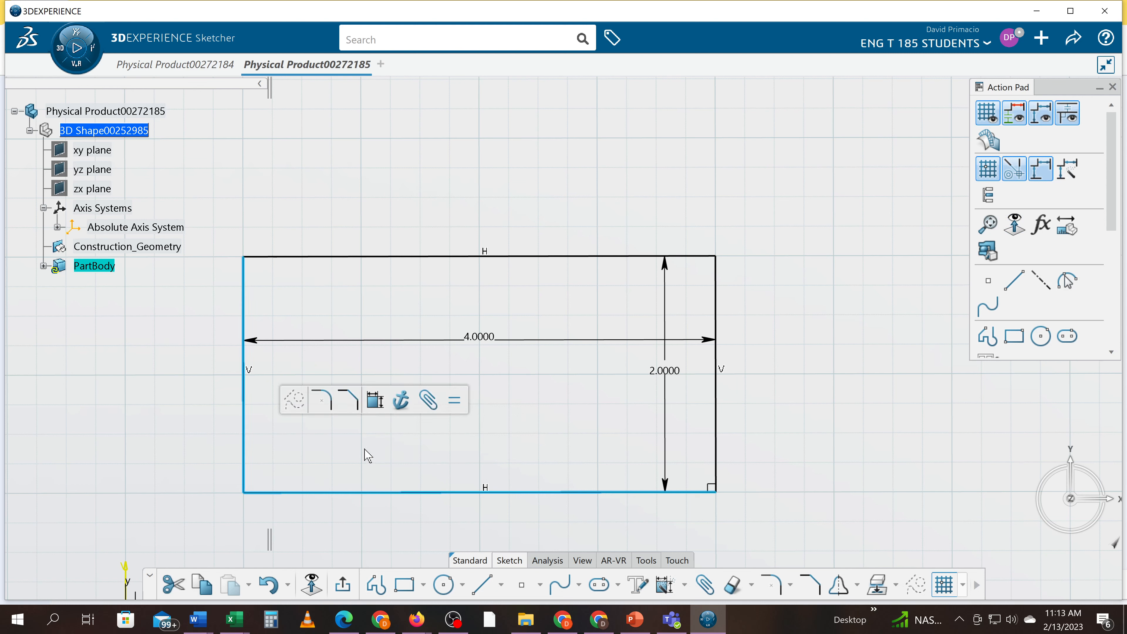
pyautogui.click(684, 584)
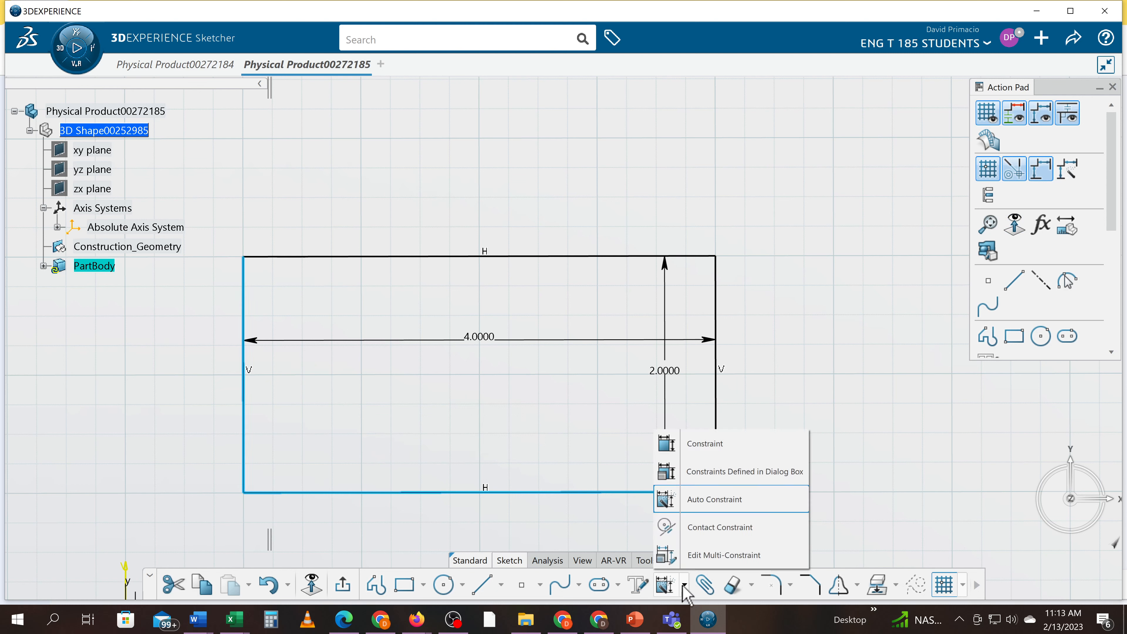
pyautogui.click(710, 475)
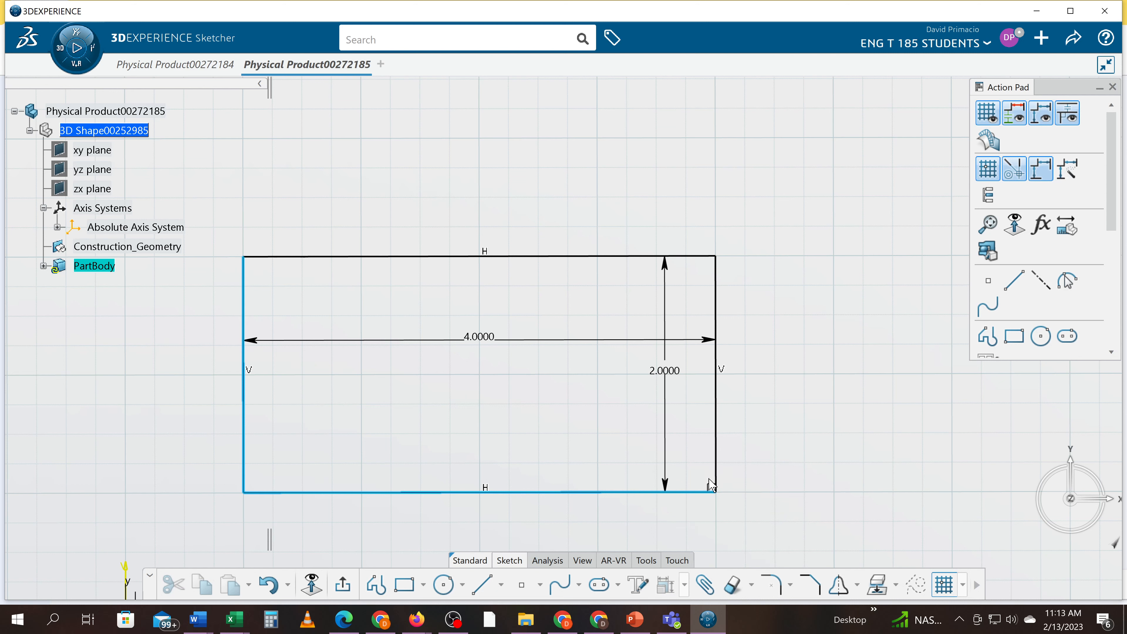
pyautogui.click(1040, 362)
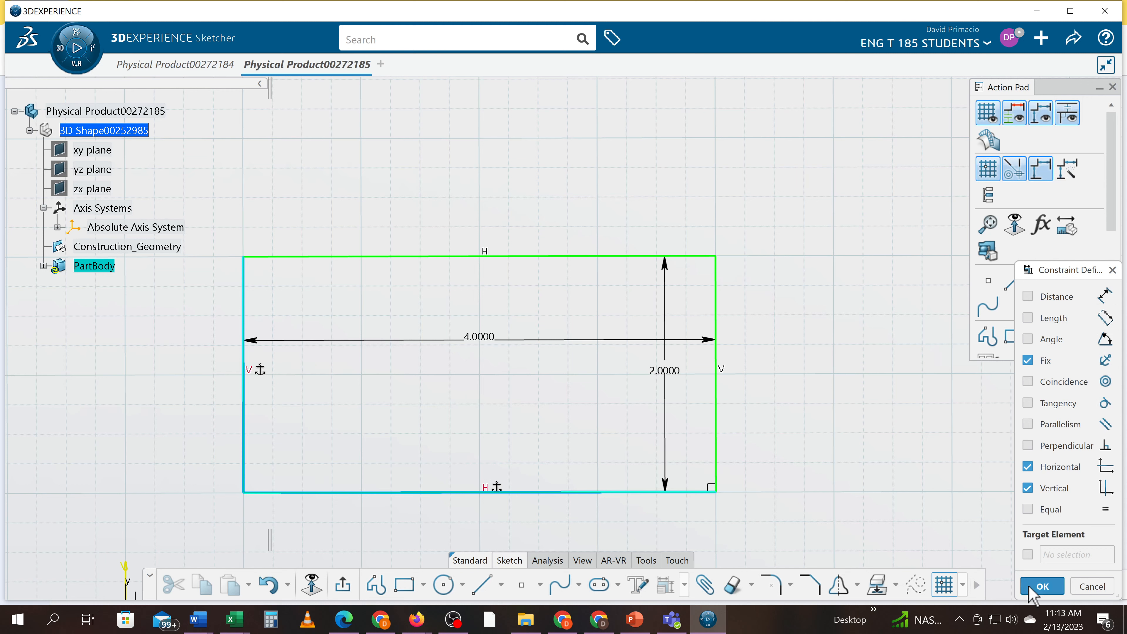
pyautogui.click(1041, 586)
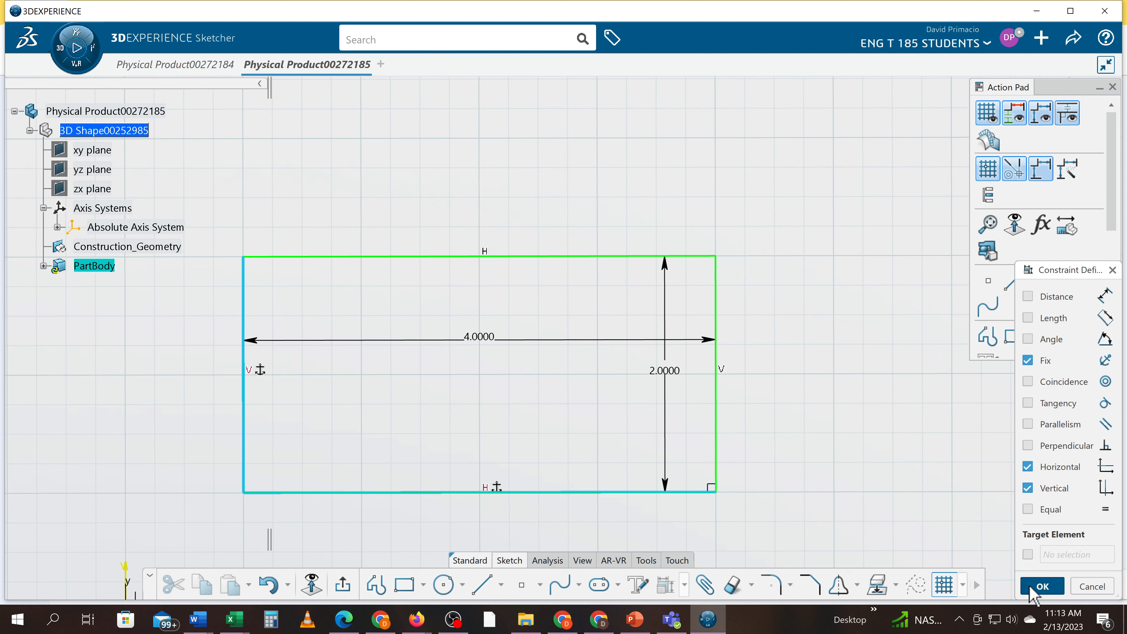
pyautogui.click(343, 590)
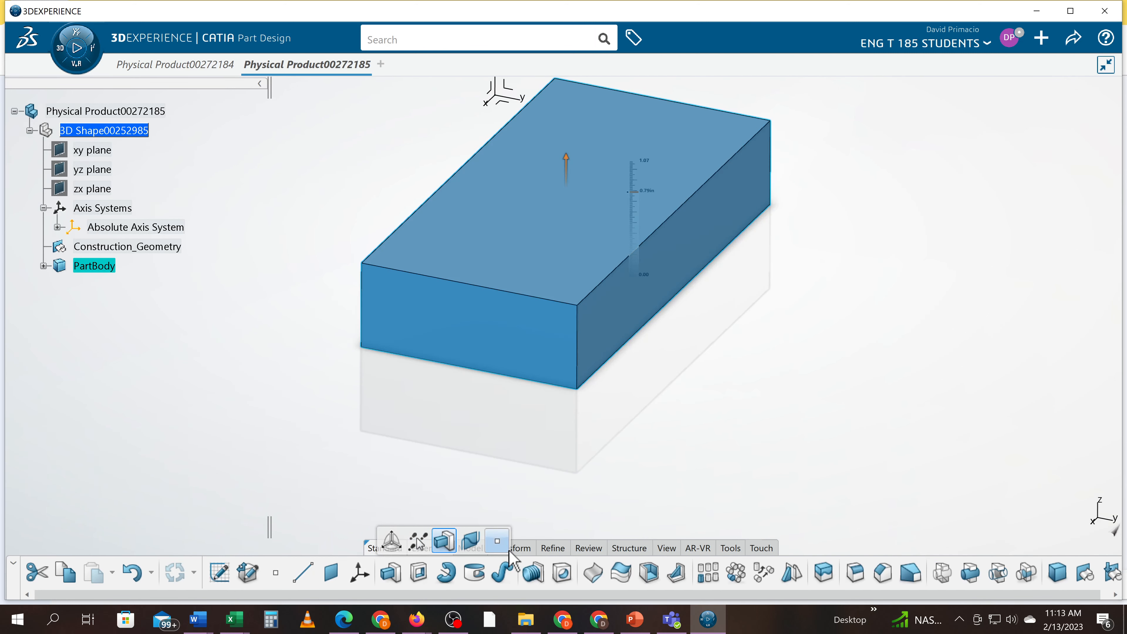
# Step: Pad the rectangle sketch to a length of 0.5 in with the extrusion direction reversed
pyautogui.click(390, 573)
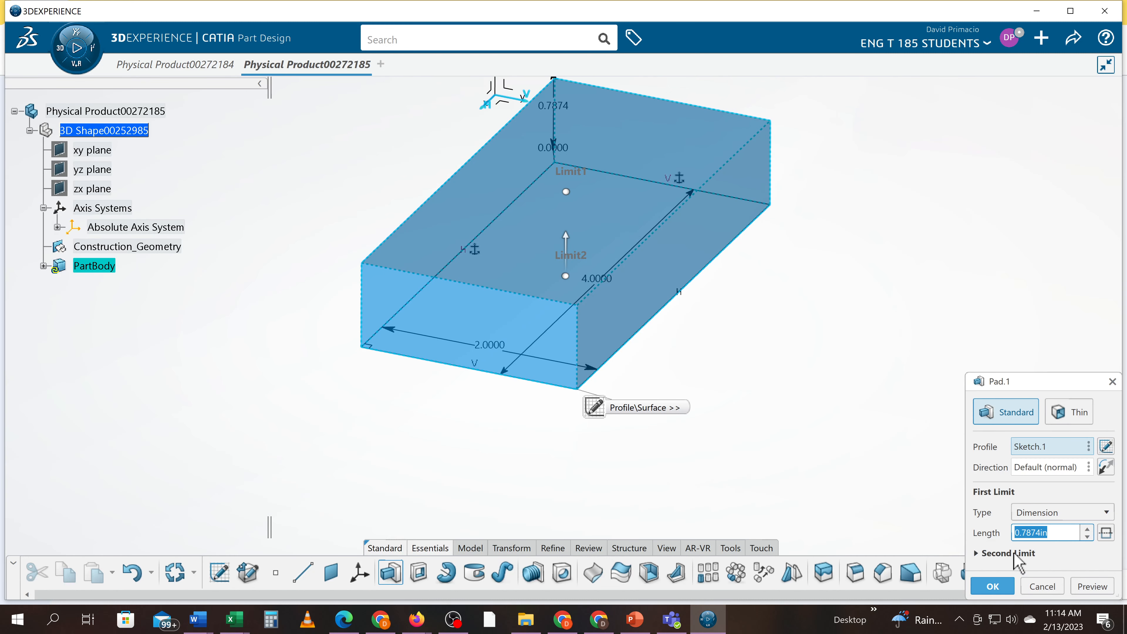
pyautogui.write('.5')
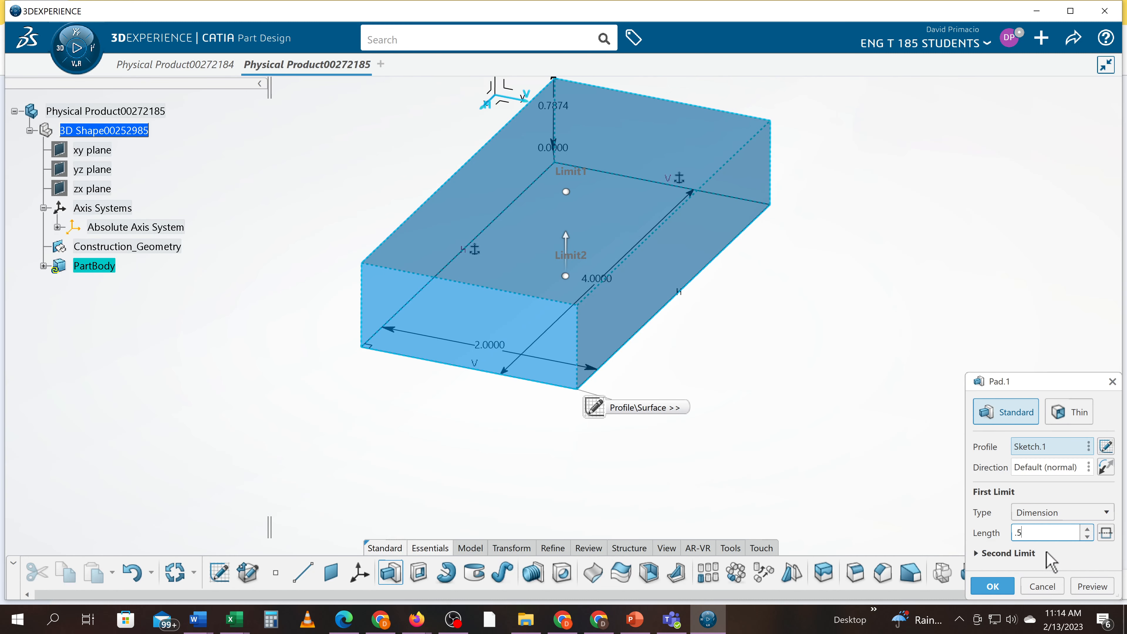
pyautogui.click(1104, 468)
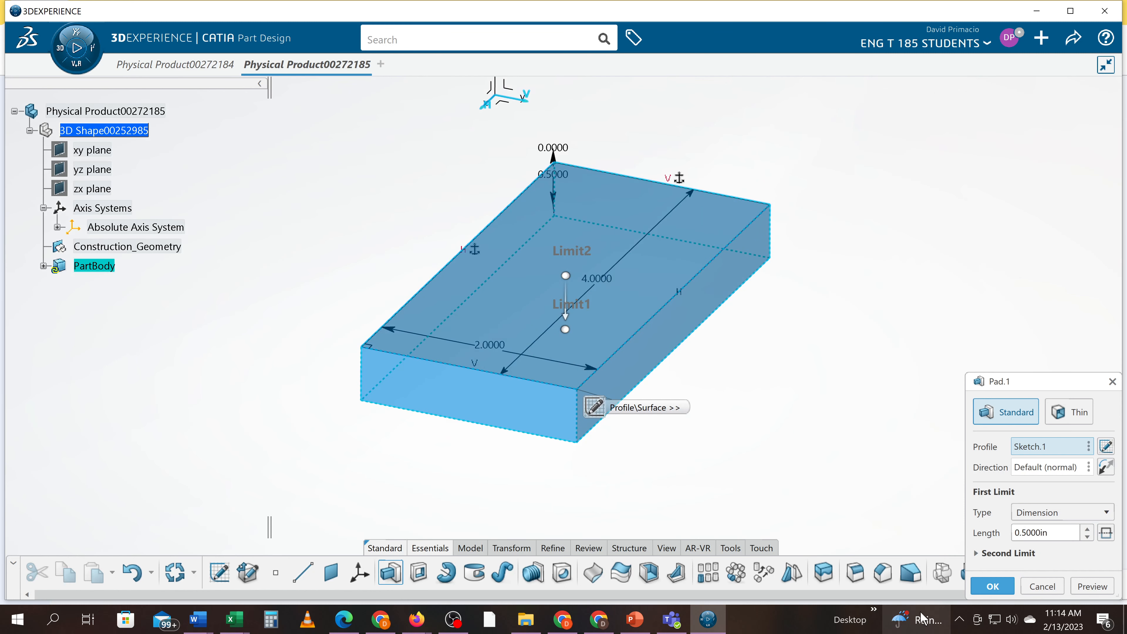
pyautogui.click(992, 586)
pyautogui.moveTo(829, 359); pyautogui.dragTo(806, 417, button='middle')
# Step: Create a new part with the Part Design app in a new tab
pyautogui.click(380, 65)
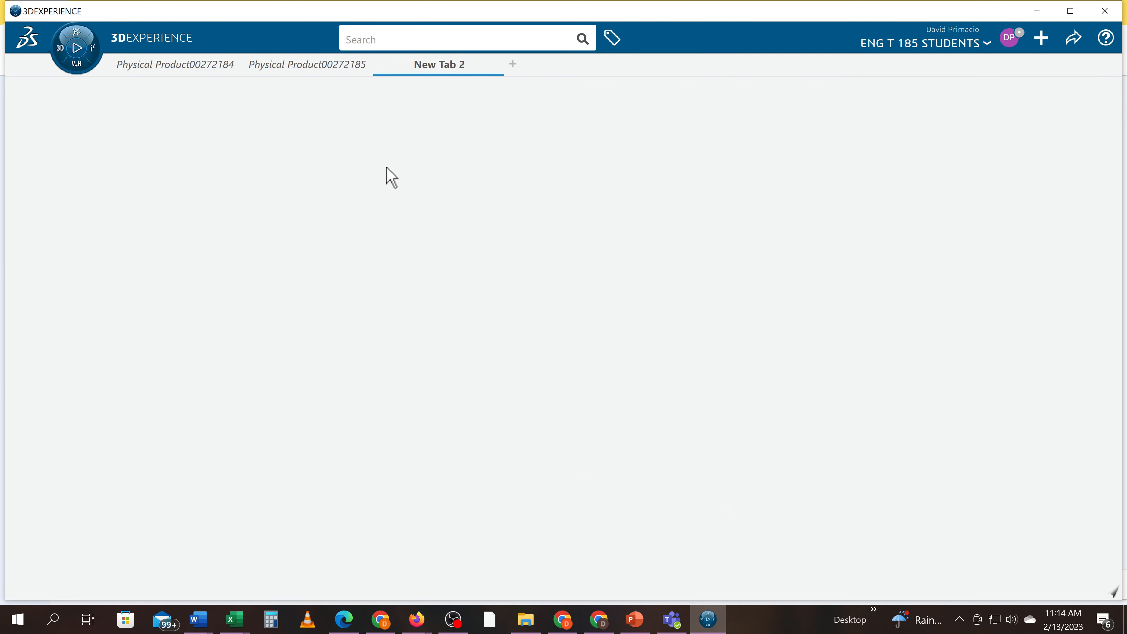
pyautogui.click(60, 55)
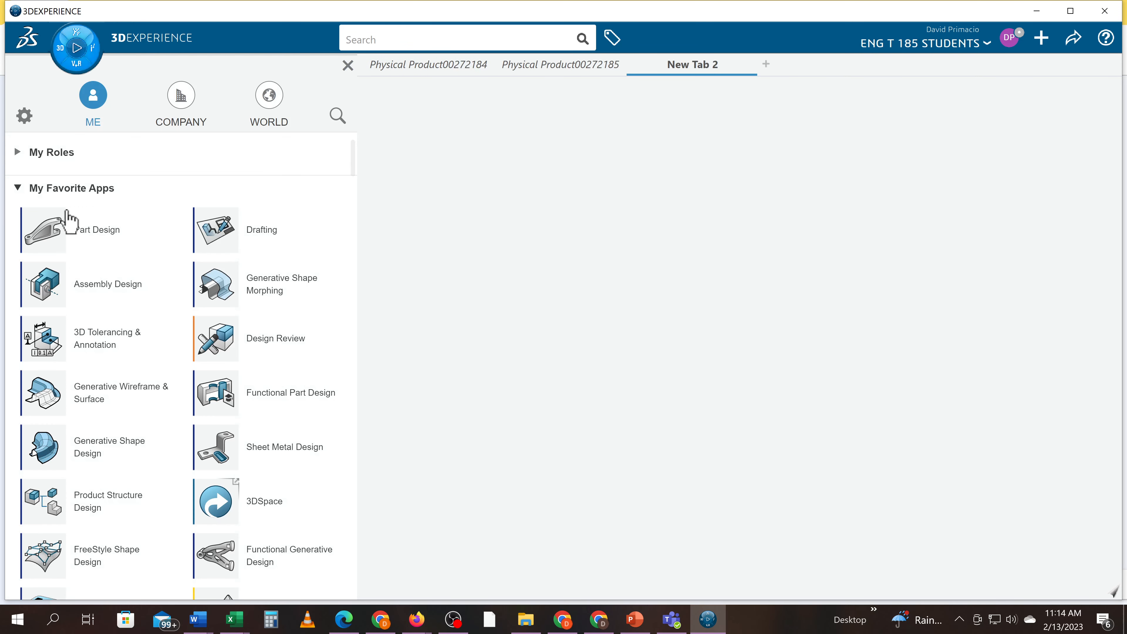
pyautogui.click(59, 239)
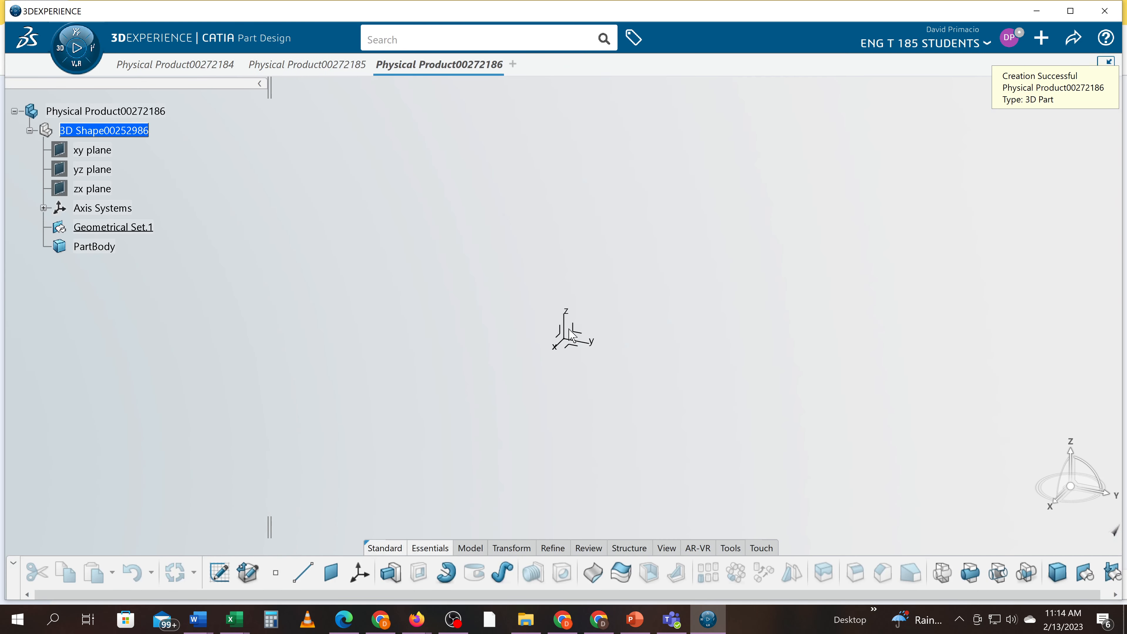
# Step: Sketch a rectangle about 4 in wide and 2 in high on the yz plane, starting at H 1 in, V 1 in, and exit the sketch
pyautogui.click(581, 339)
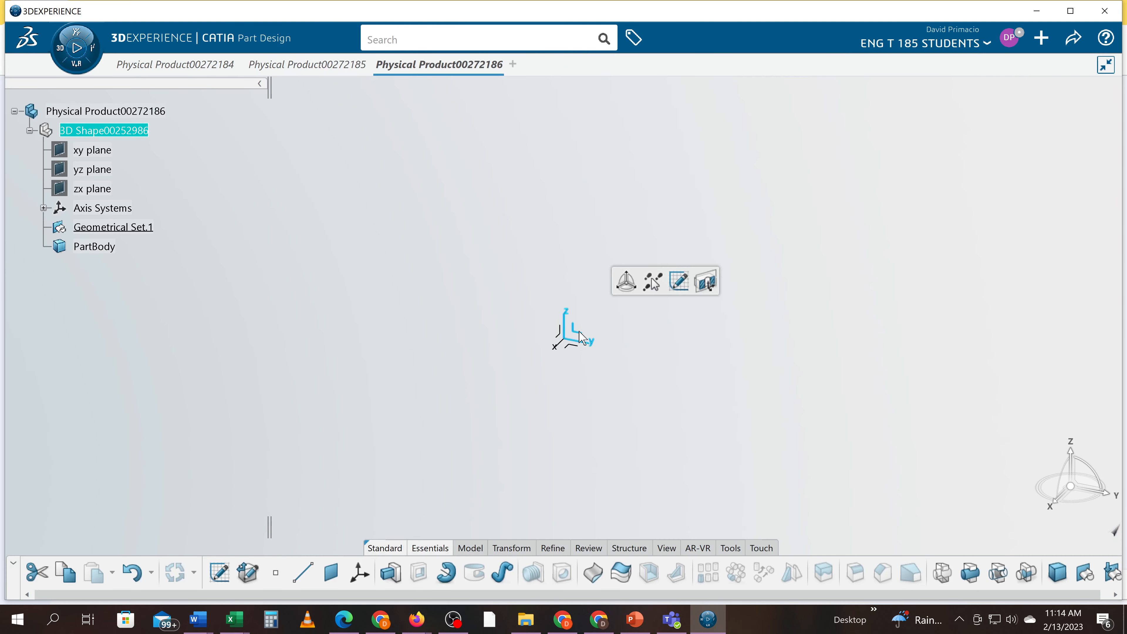
pyautogui.click(678, 281)
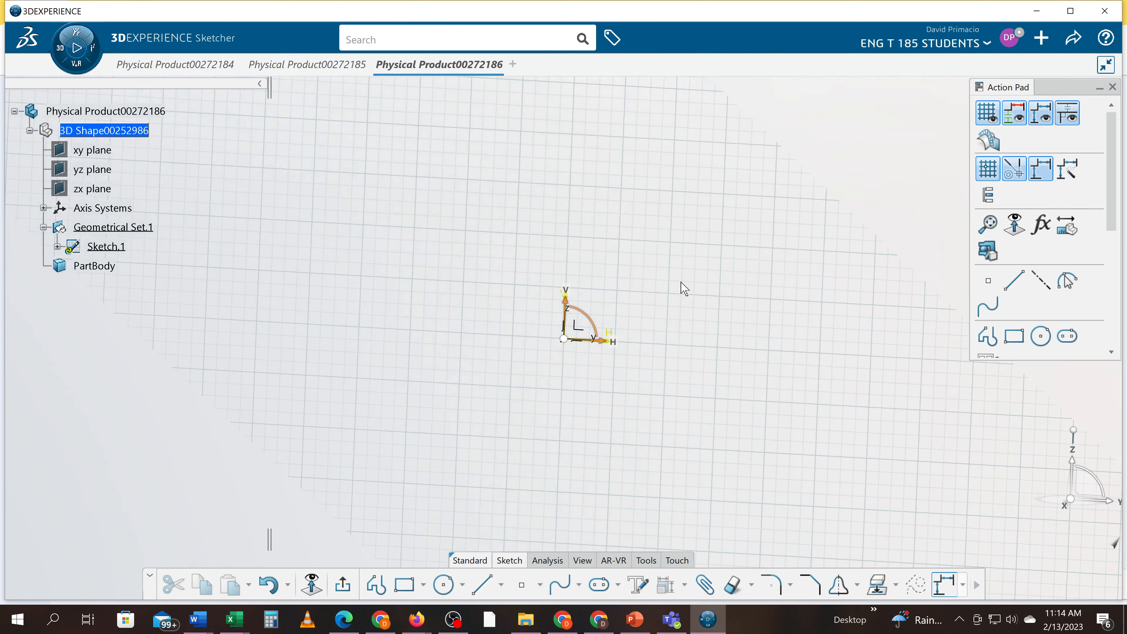
pyautogui.moveTo(777, 232); pyautogui.dragTo(430, 448, button='middle')
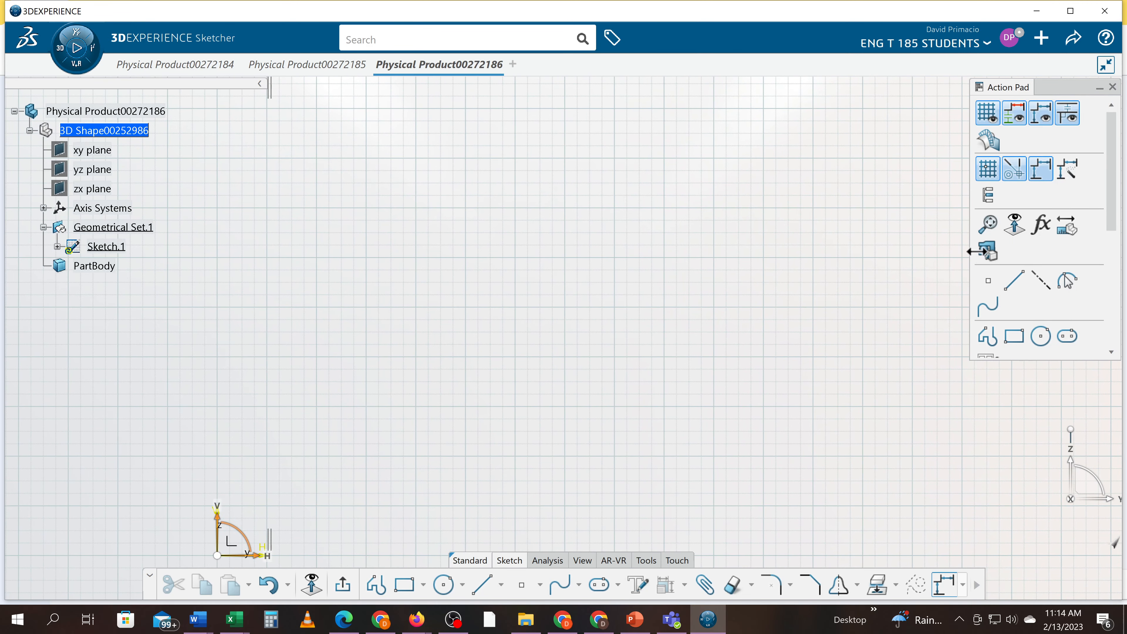
pyautogui.click(404, 584)
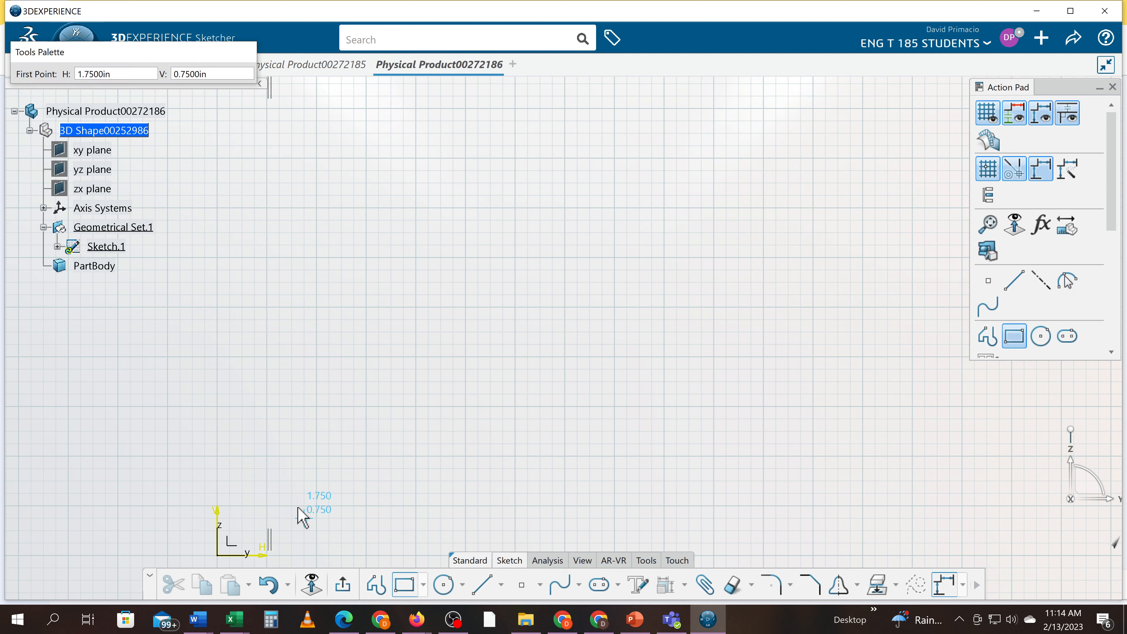
pyautogui.click(264, 501)
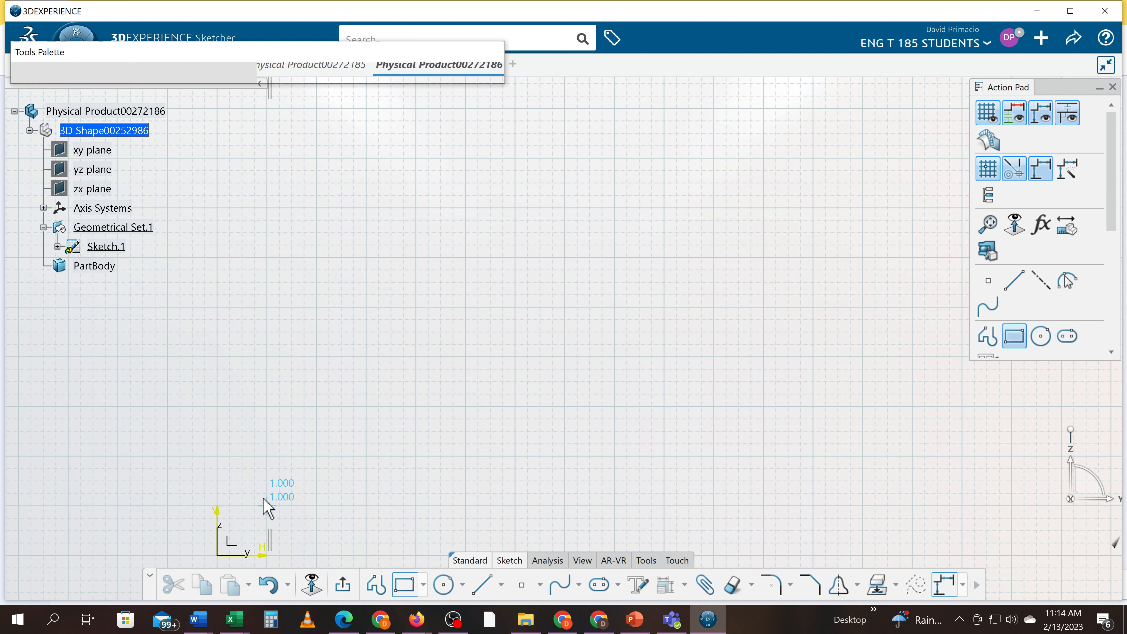
pyautogui.click(478, 405)
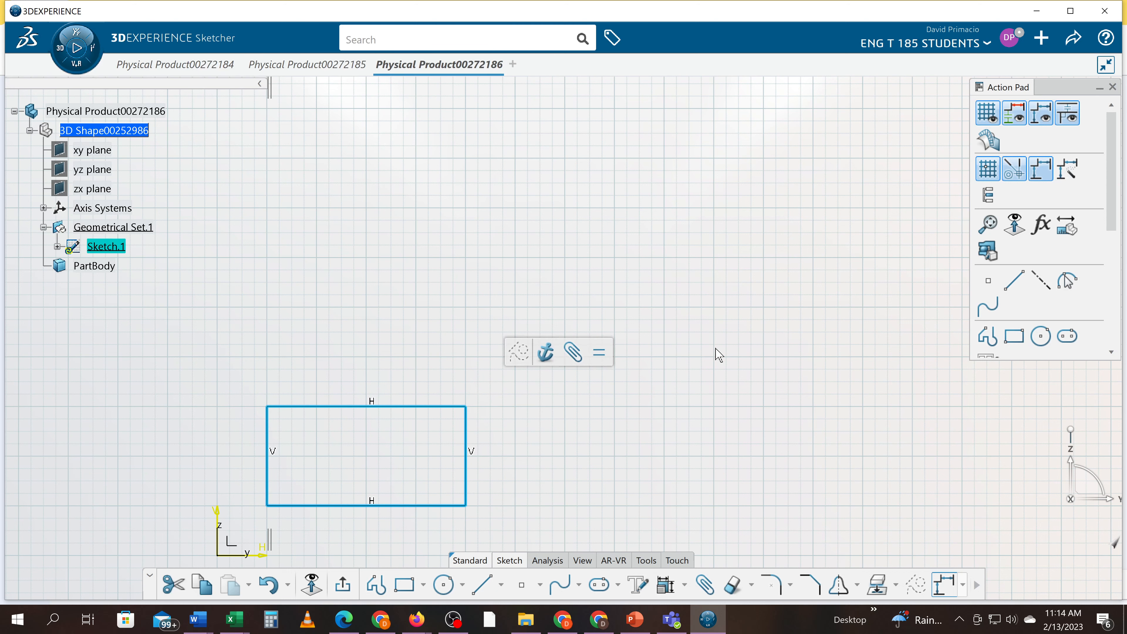
pyautogui.click(342, 585)
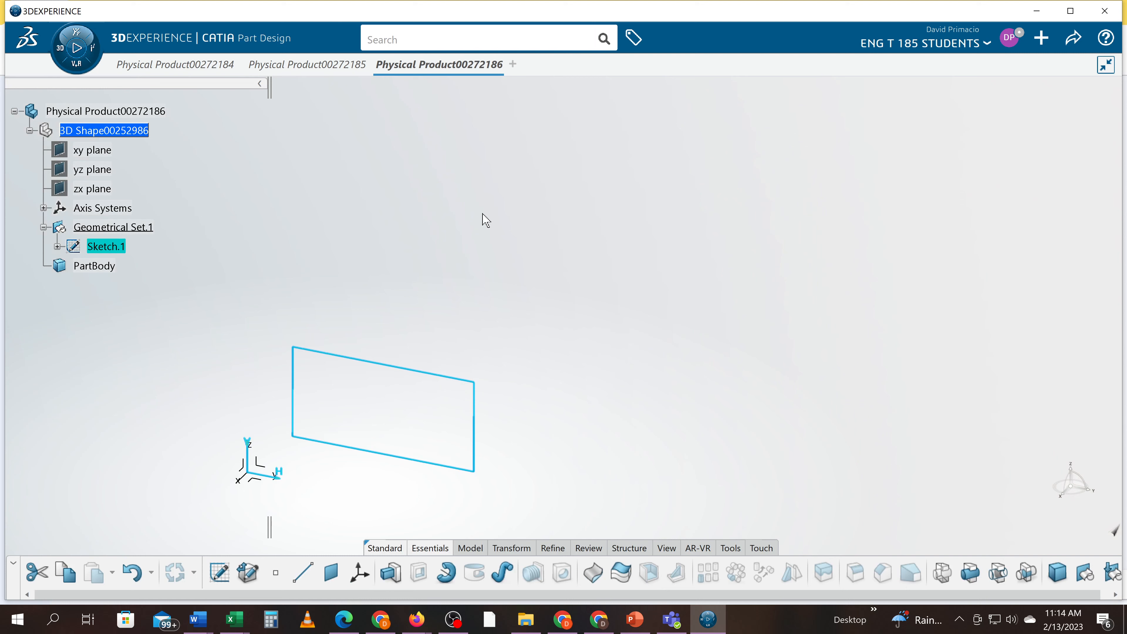
# Step: Pad the new rectangle sketch to a length of 0.5 in, accepting its creation in the PartBody
pyautogui.click(390, 573)
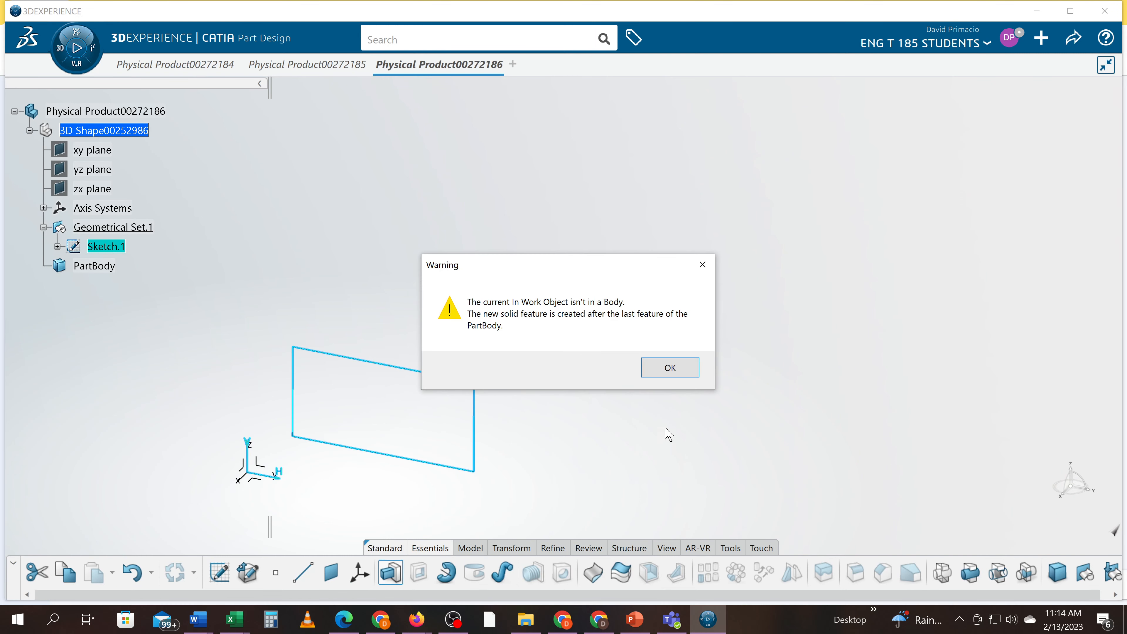
pyautogui.click(670, 373)
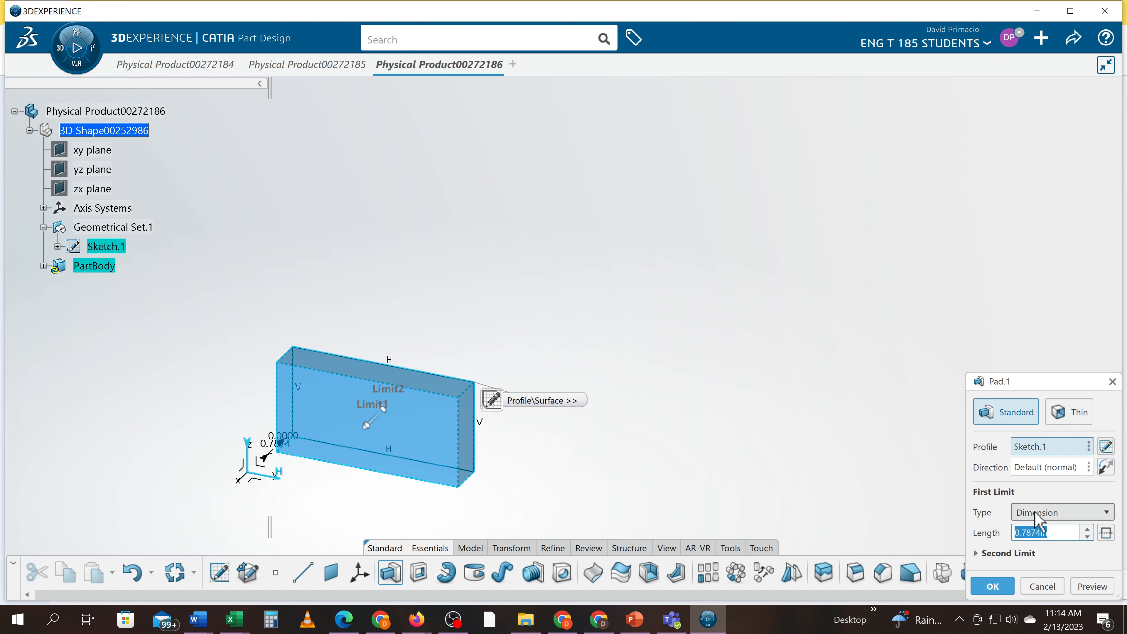
pyautogui.write('0.5')
pyautogui.click(992, 587)
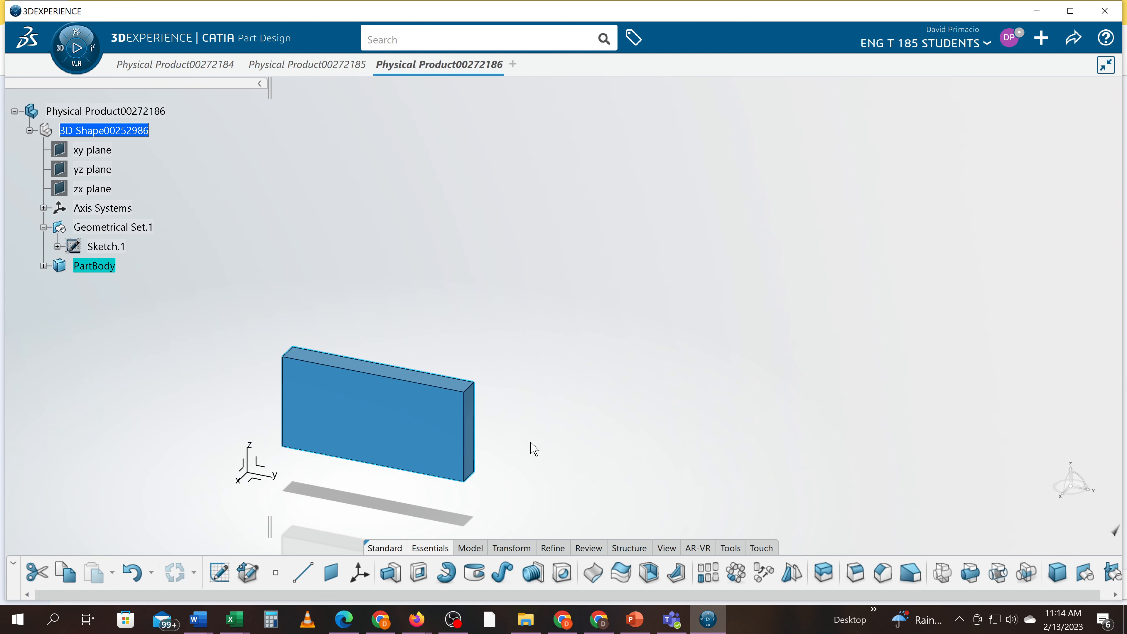
# Step: Edit the pad and reverse its extrusion direction
pyautogui.click(313, 406)
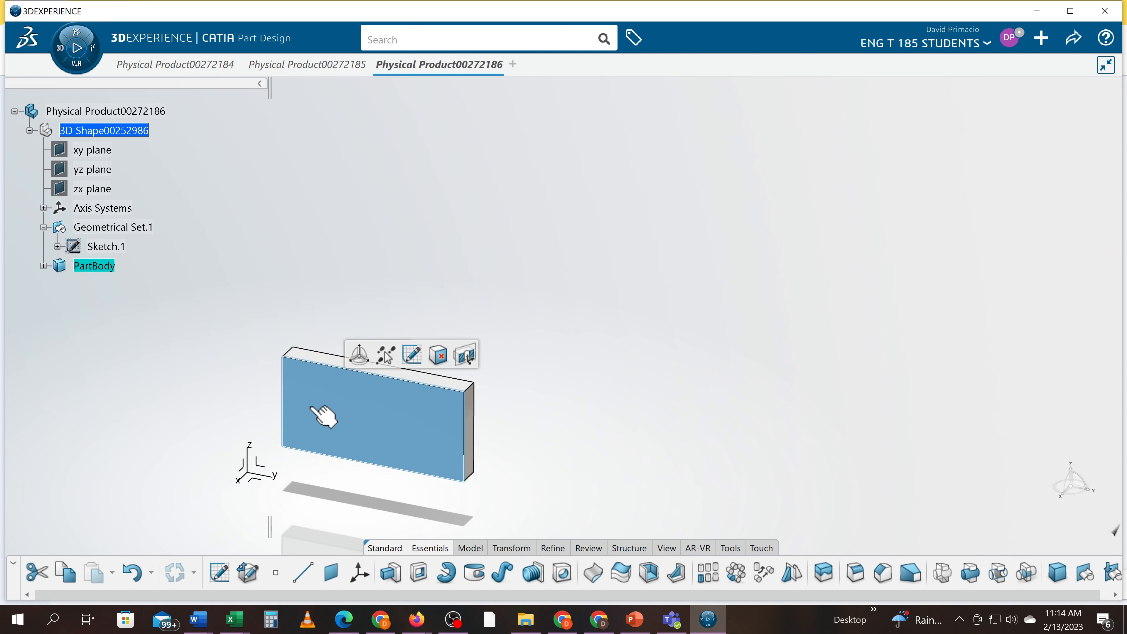
pyautogui.doubleClick(327, 403)
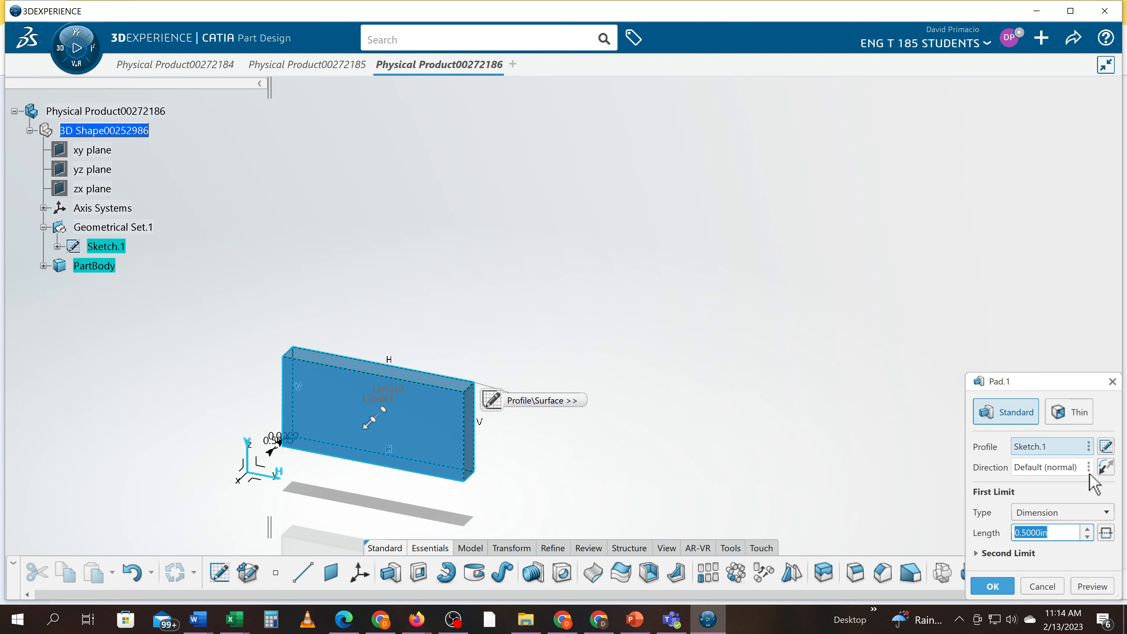
pyautogui.click(1106, 466)
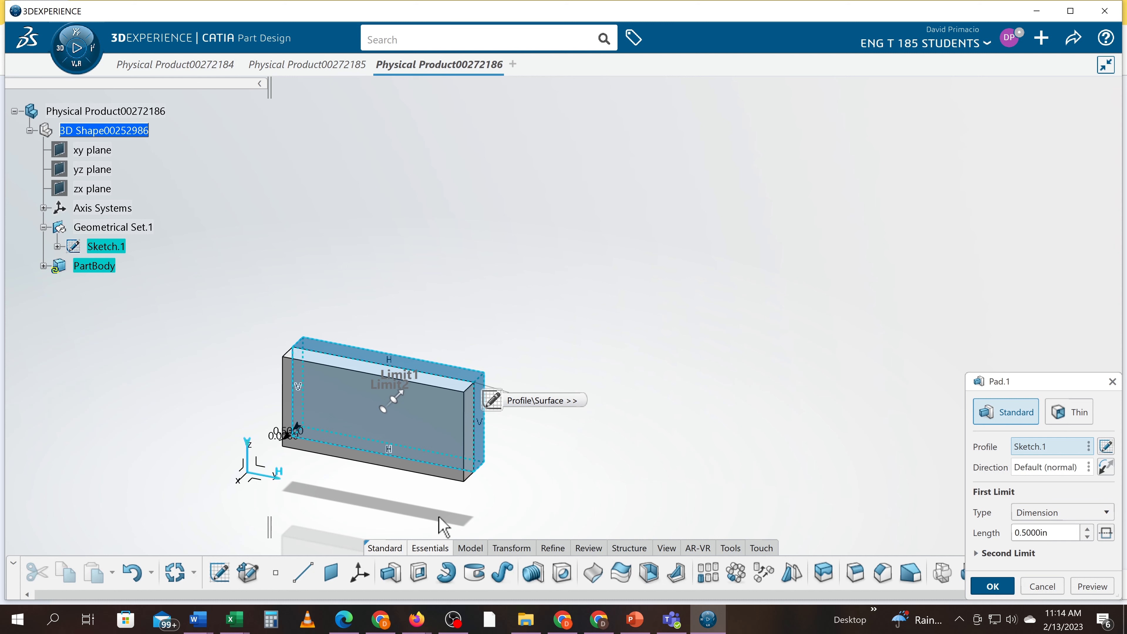
pyautogui.press('Return')
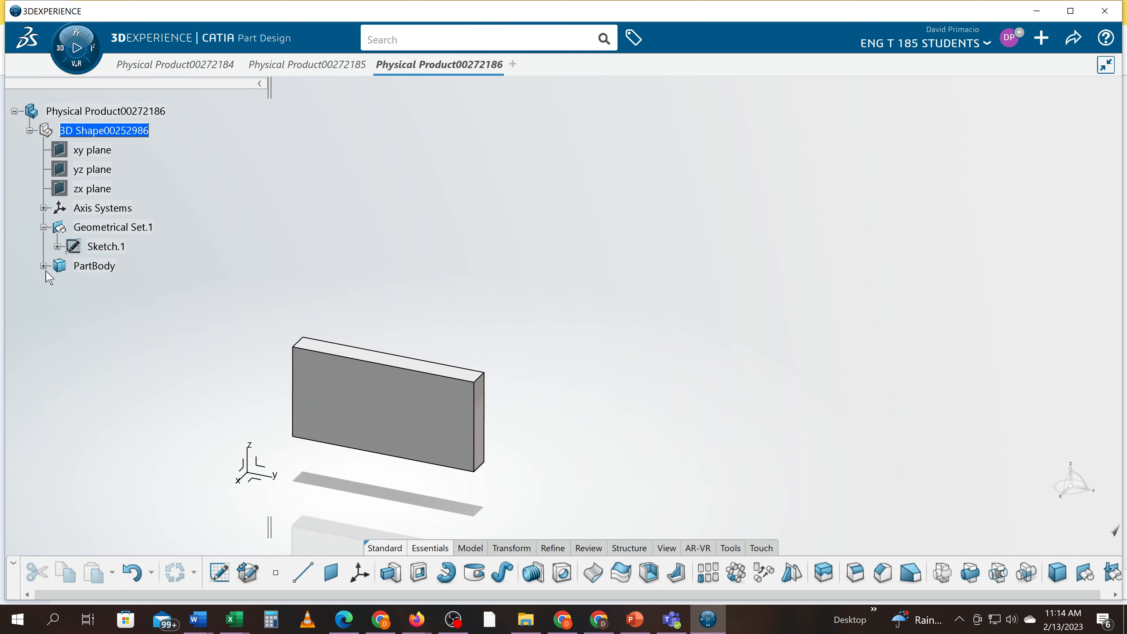
# Step: Expand PartBody and Pad.1, and move Sketch.1 out of Geometrical Set.1 so it sits only under the pad
pyautogui.click(44, 266)
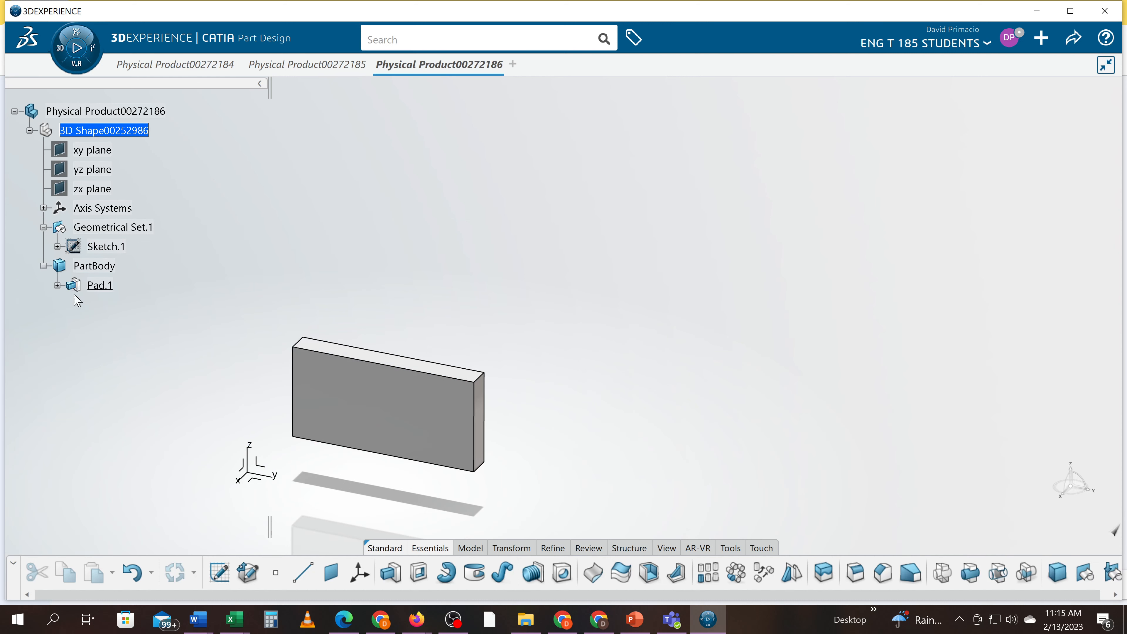
pyautogui.click(57, 285)
pyautogui.click(122, 246)
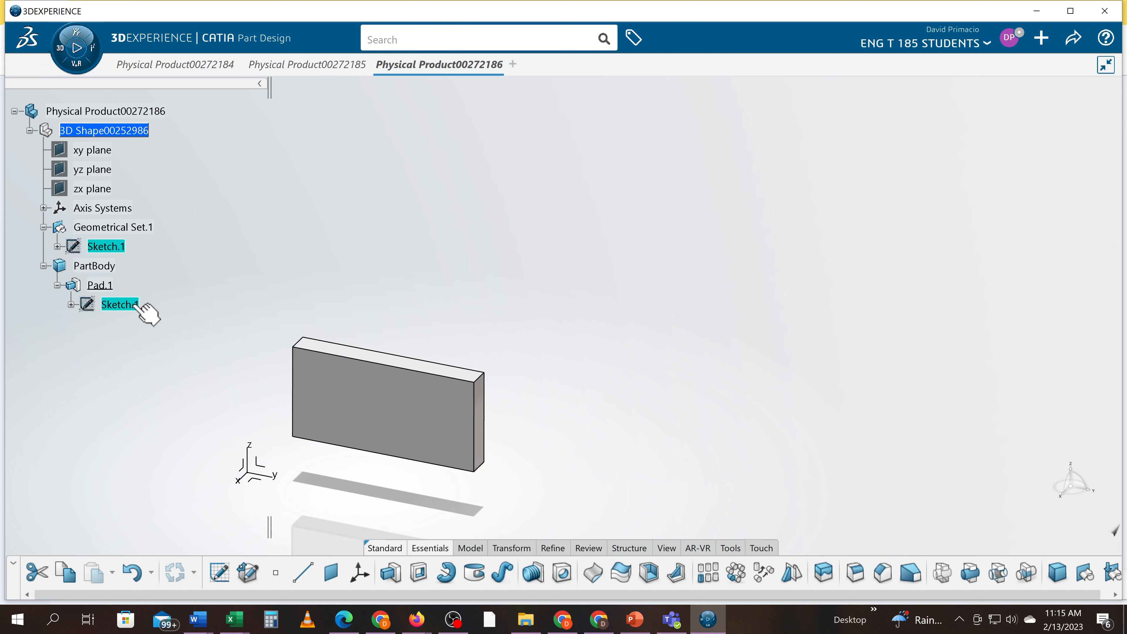
pyautogui.moveTo(134, 307)
pyautogui.mouseDown()
pyautogui.moveTo(126, 245)
pyautogui.moveTo(111, 273)
pyautogui.mouseUp()
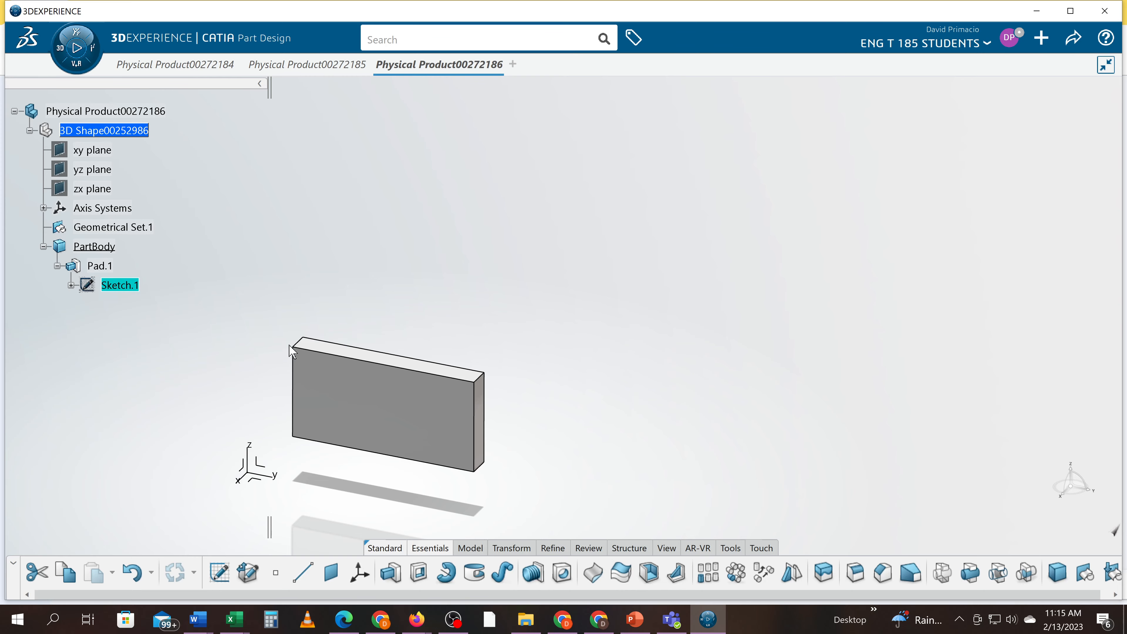
pyautogui.moveTo(306, 342); pyautogui.dragTo(466, 242, button='middle')
pyautogui.moveTo(342, 316); pyautogui.dragTo(392, 274, button='middle')
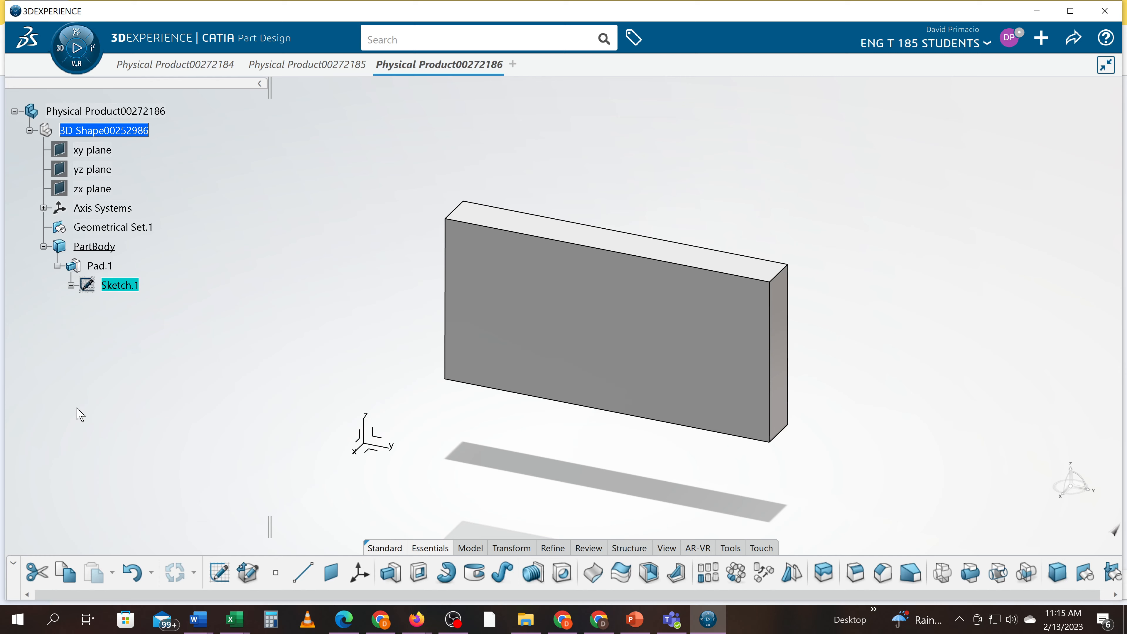
pyautogui.moveTo(485, 410); pyautogui.dragTo(442, 389, button='middle')
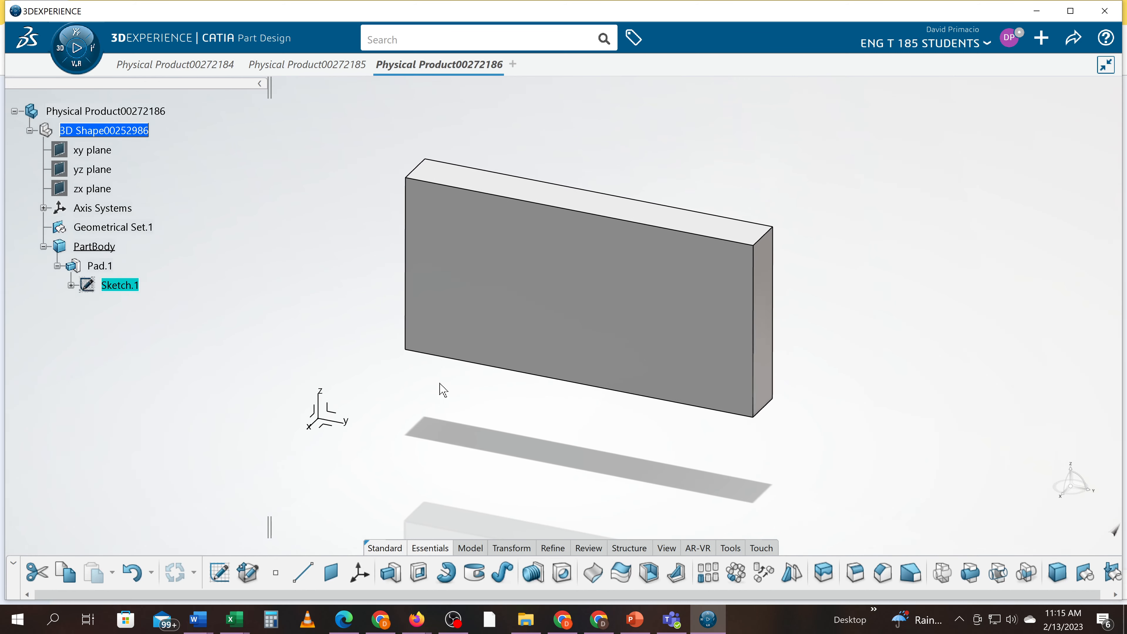
# Step: Switch the upright block's part to the Assembly Design app
pyautogui.click(62, 51)
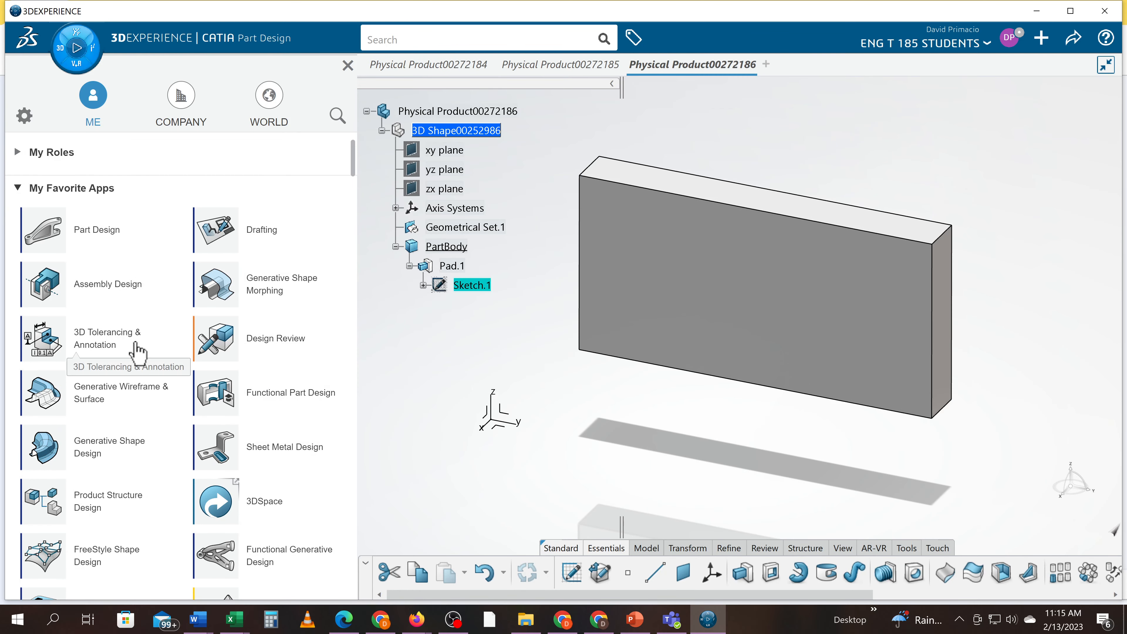
pyautogui.click(62, 273)
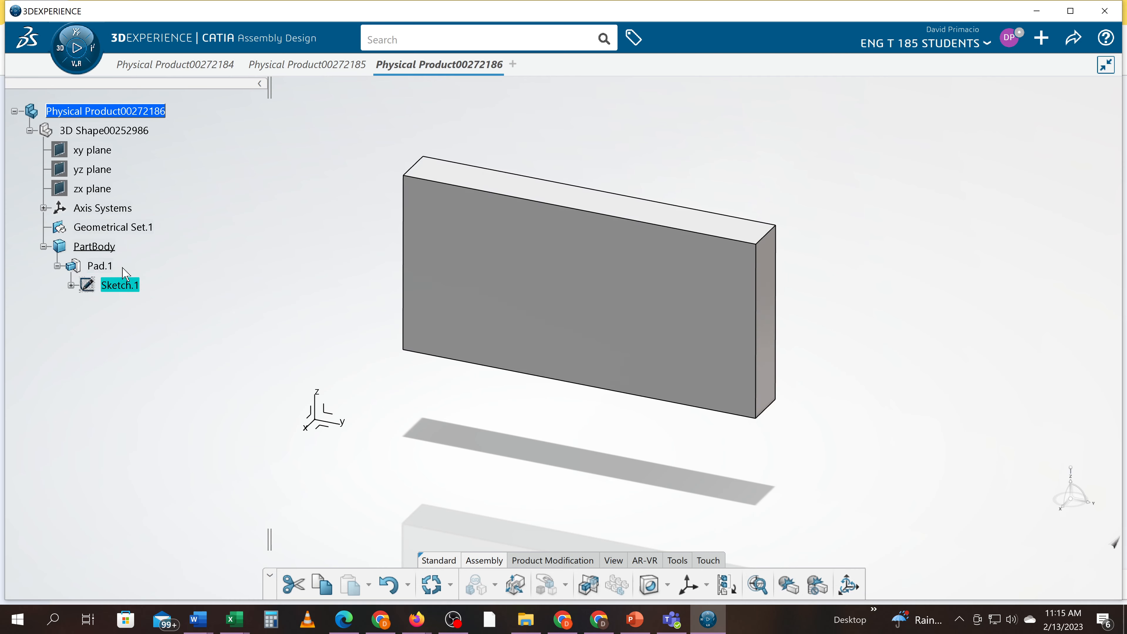
# Step: Compare the flat block in Physical Product00272185 with the upright block in Physical Product00272186
pyautogui.click(324, 69)
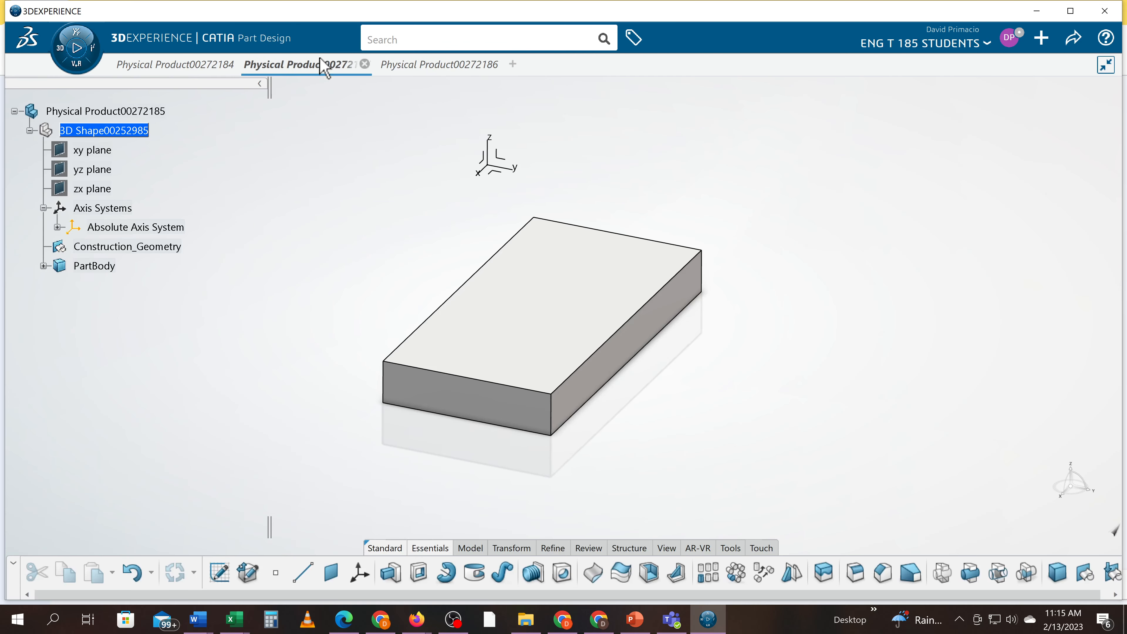
pyautogui.click(428, 70)
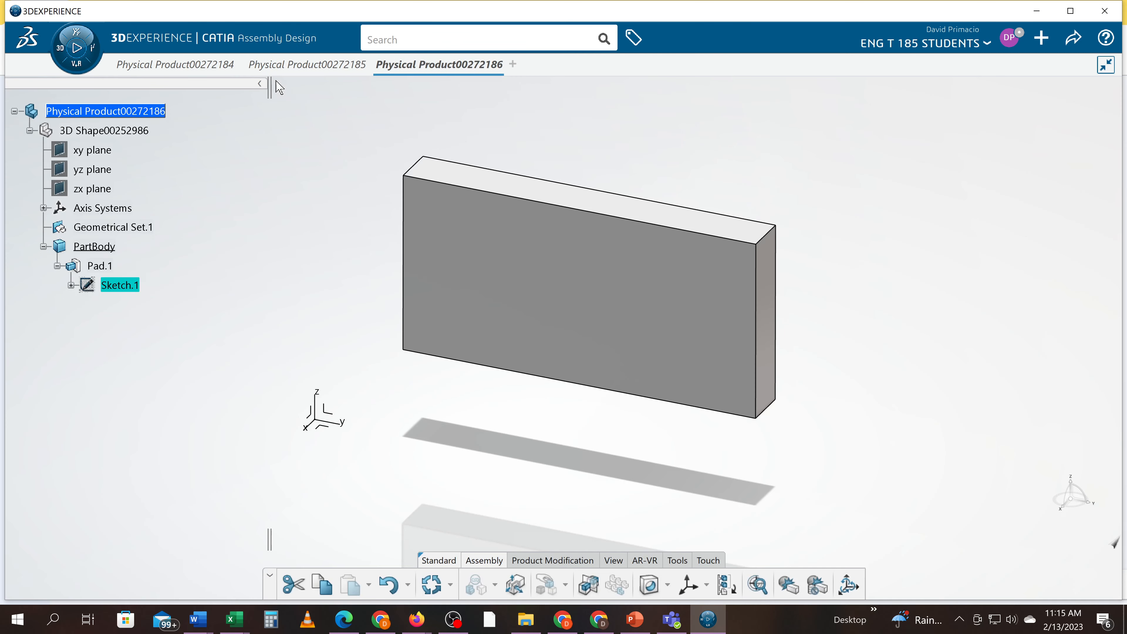
pyautogui.click(278, 67)
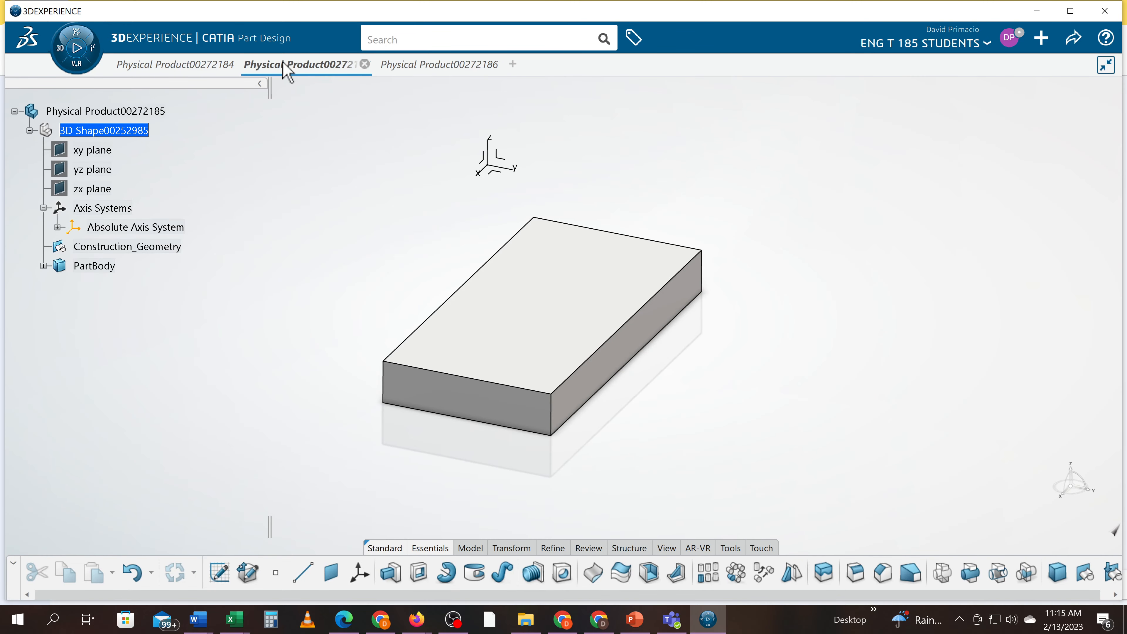
pyautogui.click(396, 68)
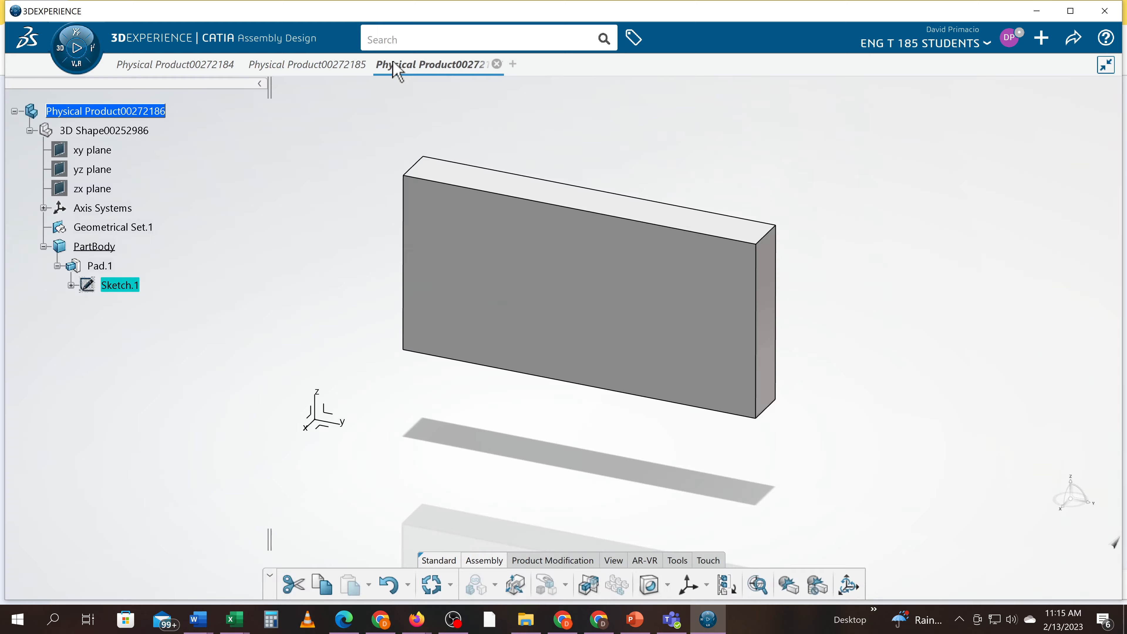
pyautogui.click(313, 67)
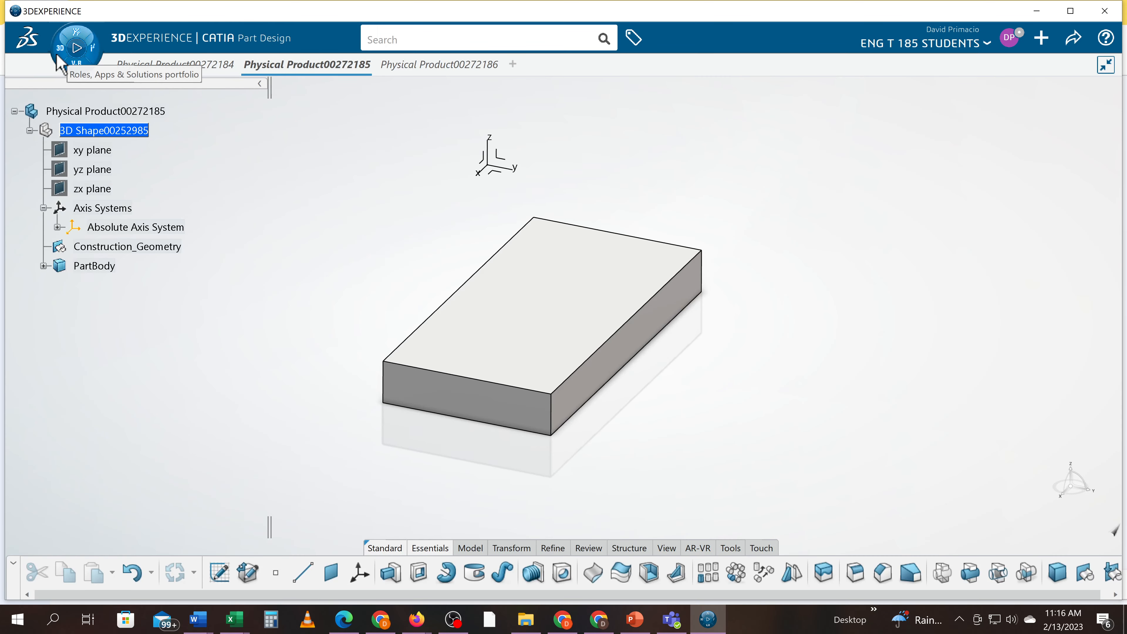
# Step: Switch the empty part Physical Product00272184 to Assembly Design, and launch Assembly Design again to create a new empty physical product
pyautogui.click(130, 64)
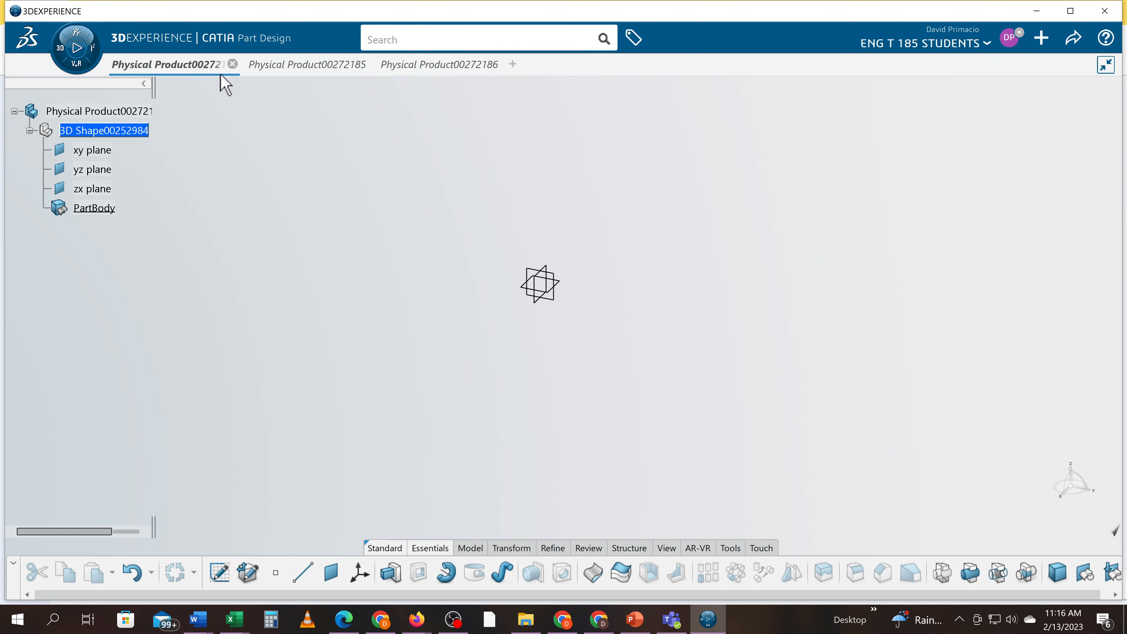
pyautogui.click(65, 56)
pyautogui.click(65, 288)
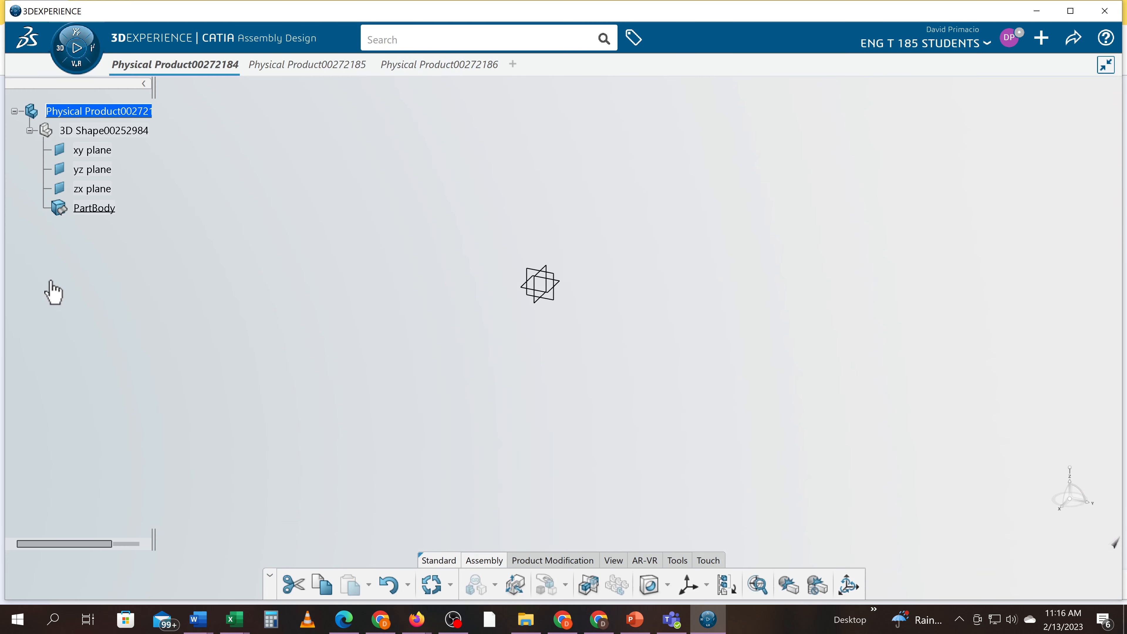
pyautogui.click(62, 57)
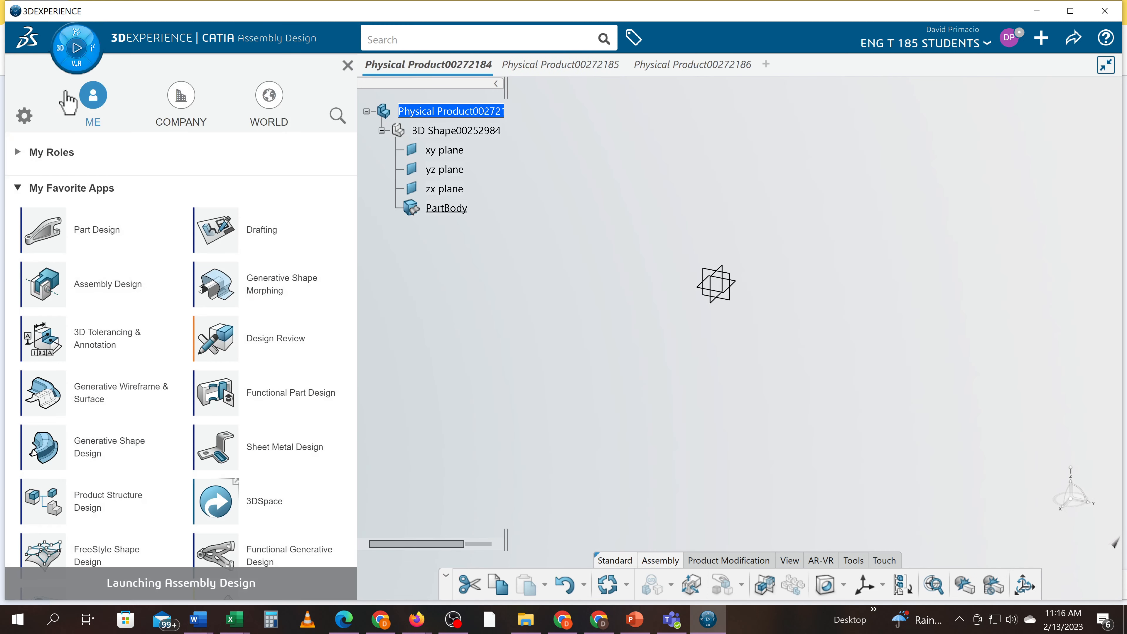
pyautogui.click(51, 294)
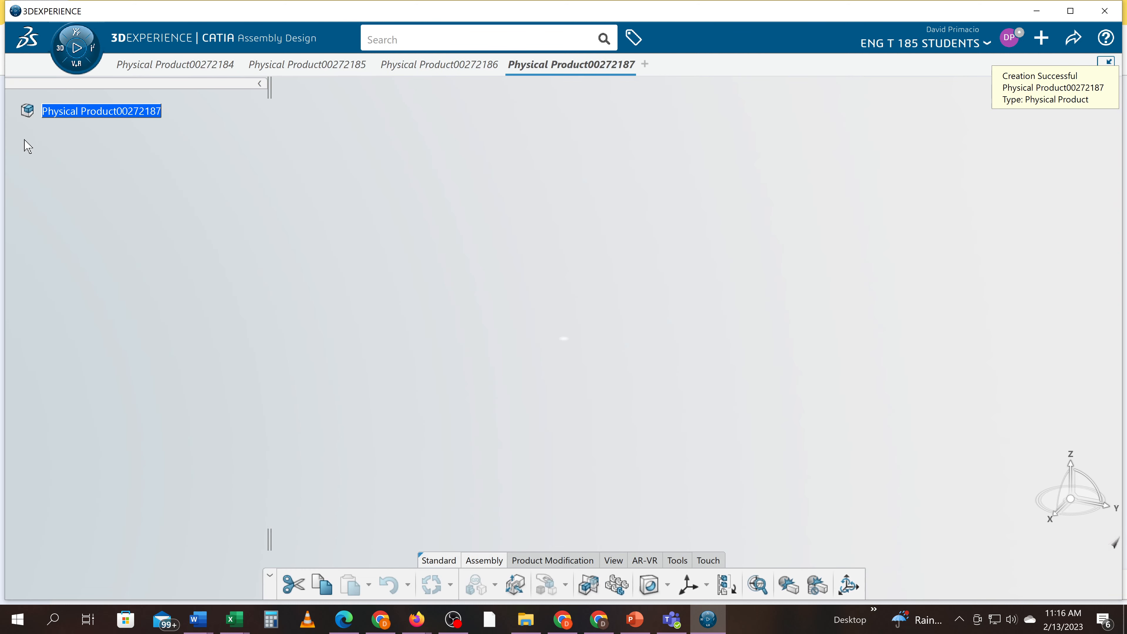
# Step: Insert Physical Product00272186 and Physical Product00272185 together as existing products into the new root product, using multiselection
pyautogui.rightClick(93, 111)
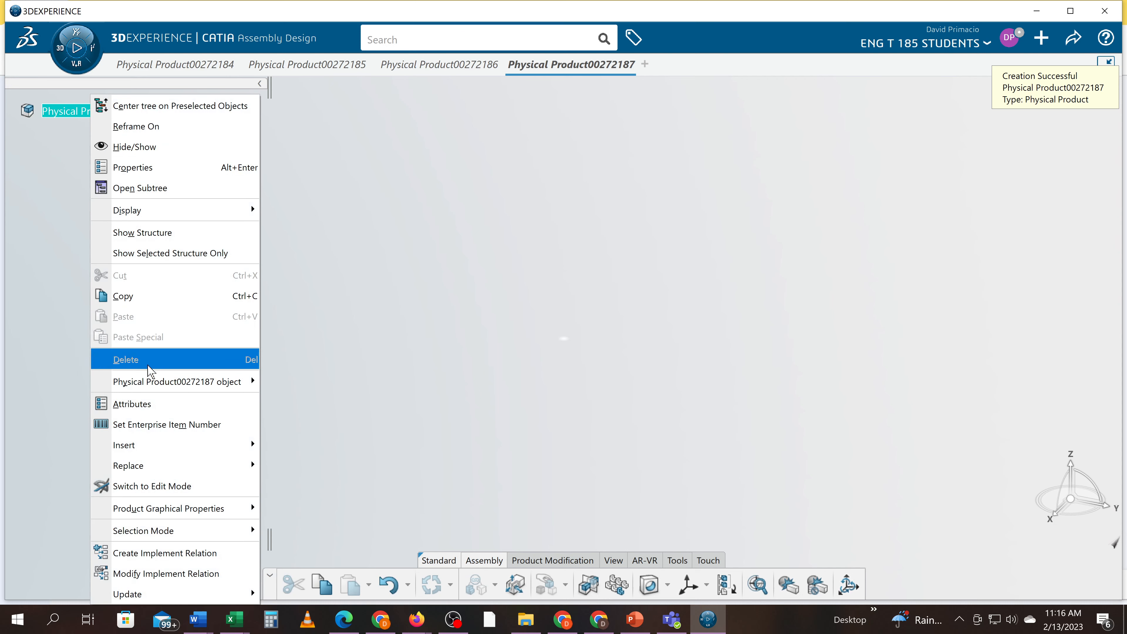
pyautogui.moveTo(149, 383)
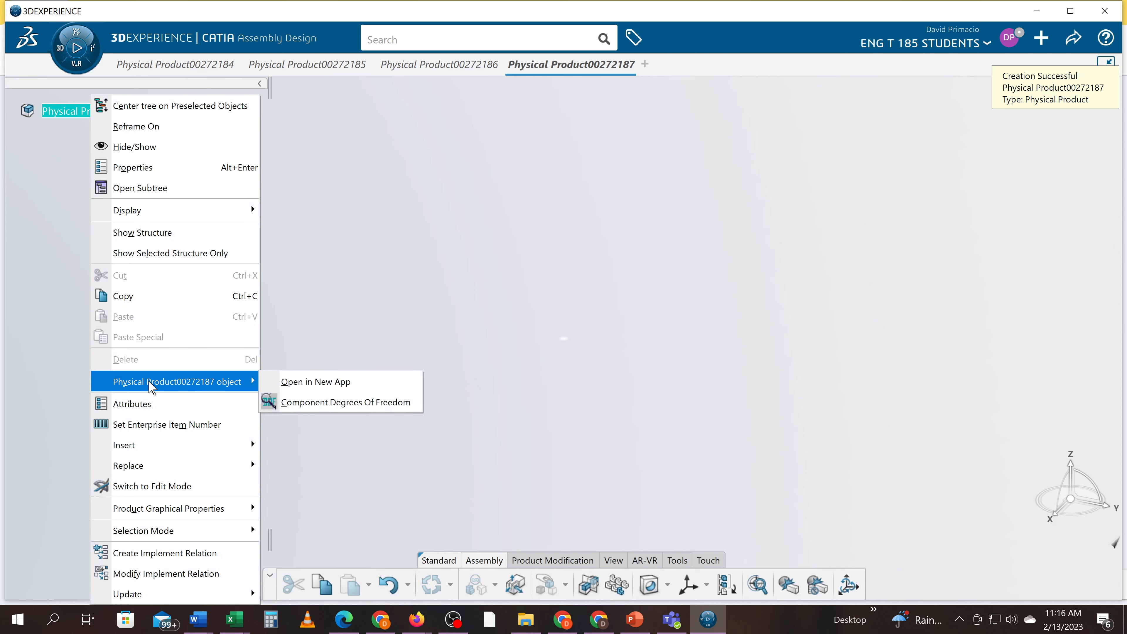
pyautogui.moveTo(171, 453)
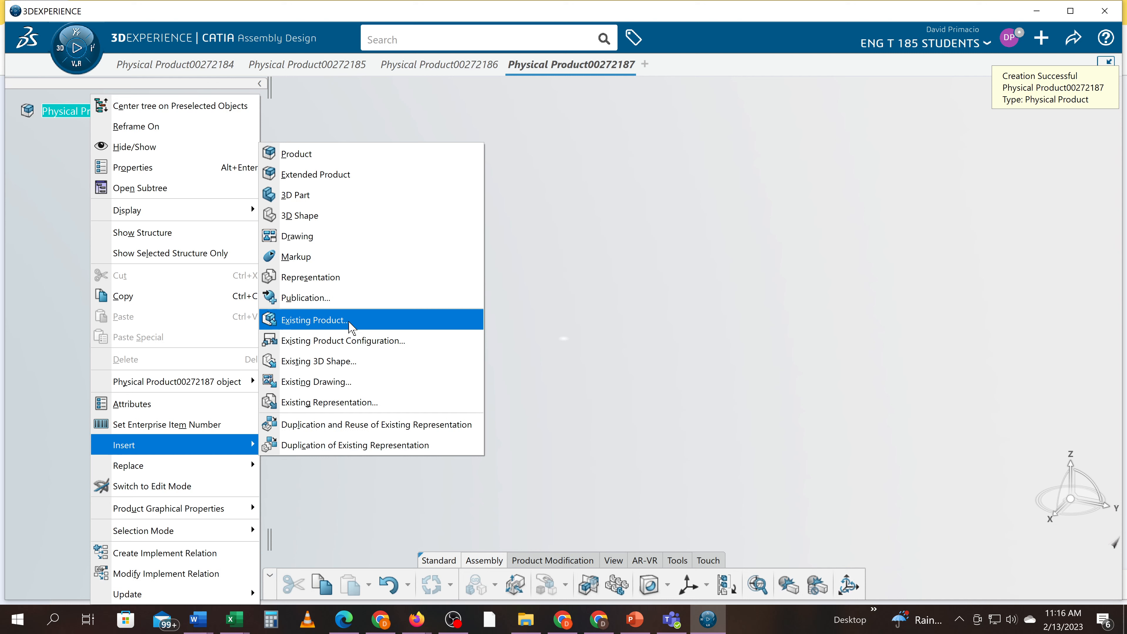
pyautogui.click(334, 327)
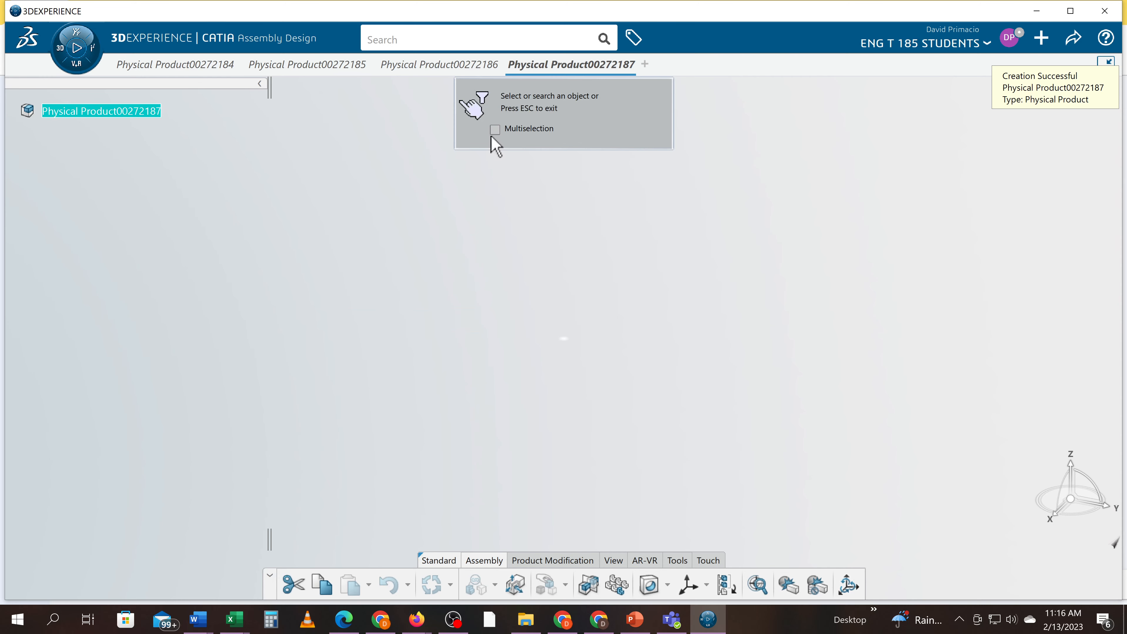
pyautogui.click(494, 130)
pyautogui.click(438, 67)
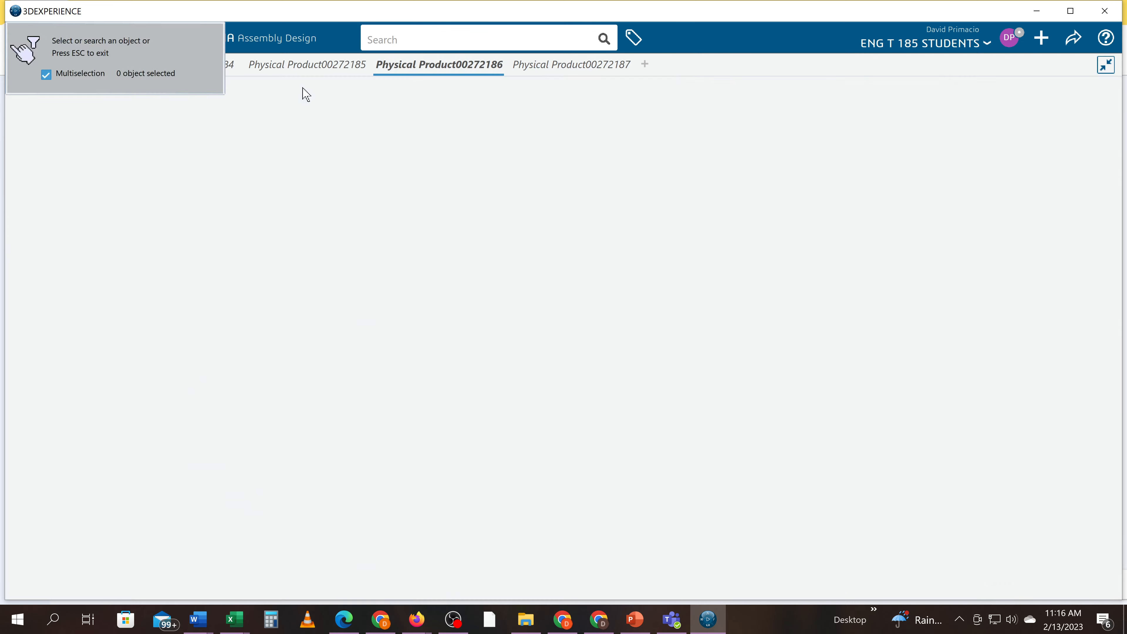
pyautogui.click(146, 110)
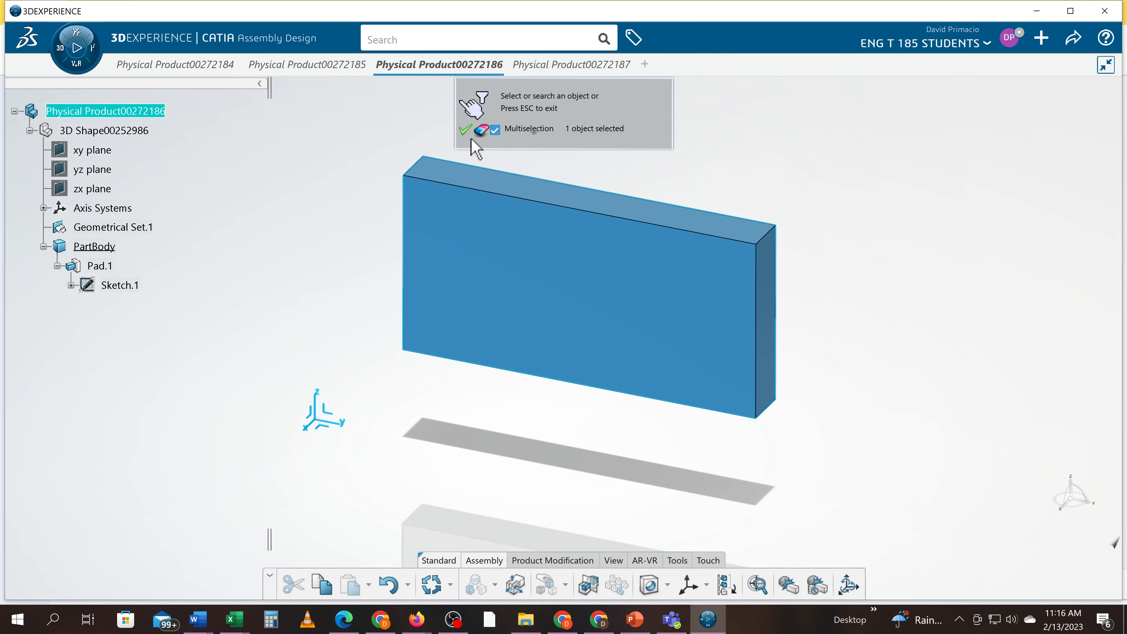
pyautogui.click(272, 66)
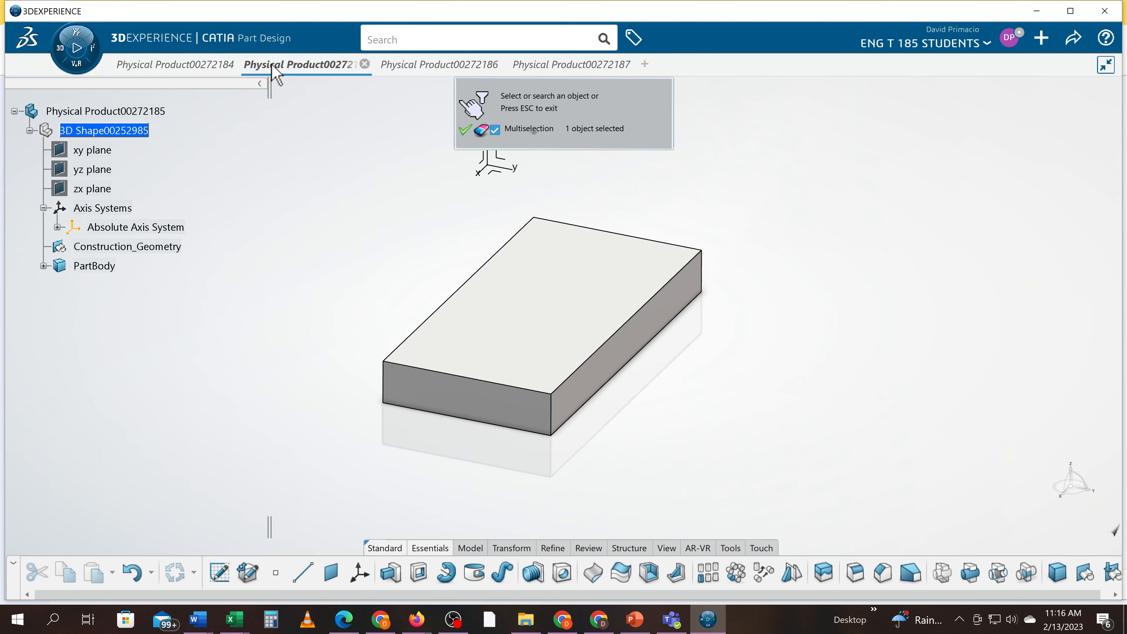
pyautogui.click(140, 112)
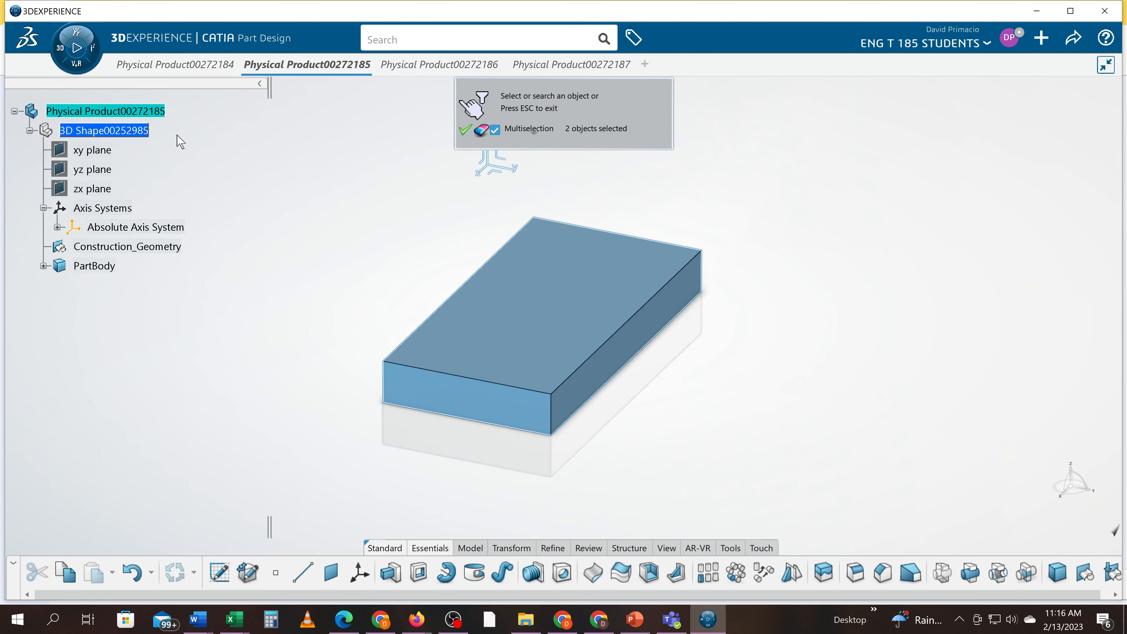
pyautogui.click(543, 65)
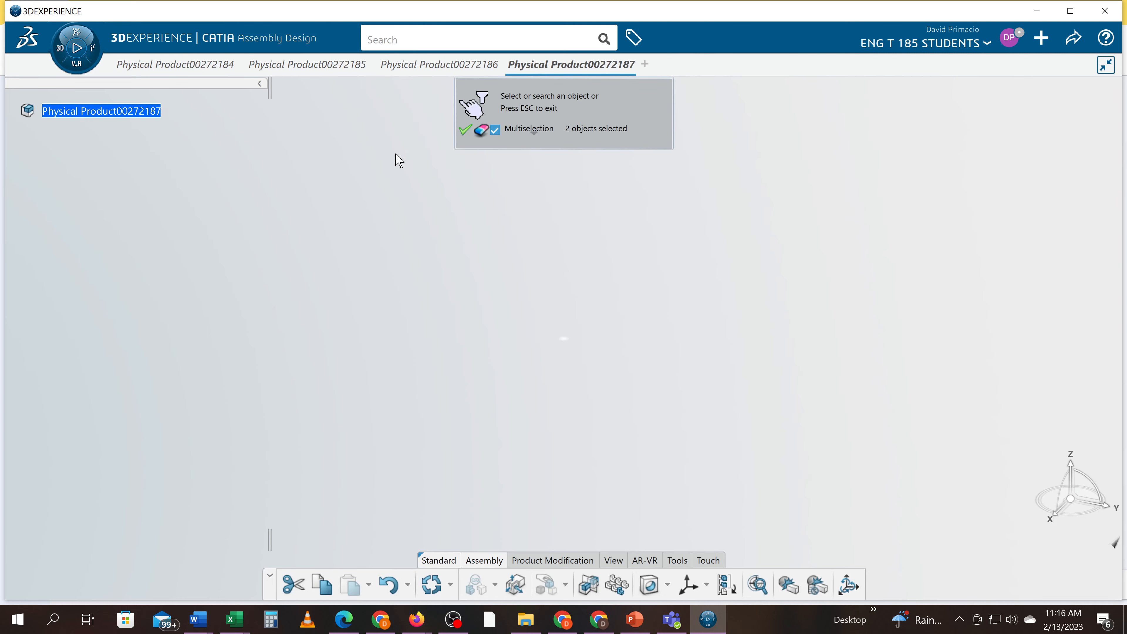
pyautogui.click(465, 130)
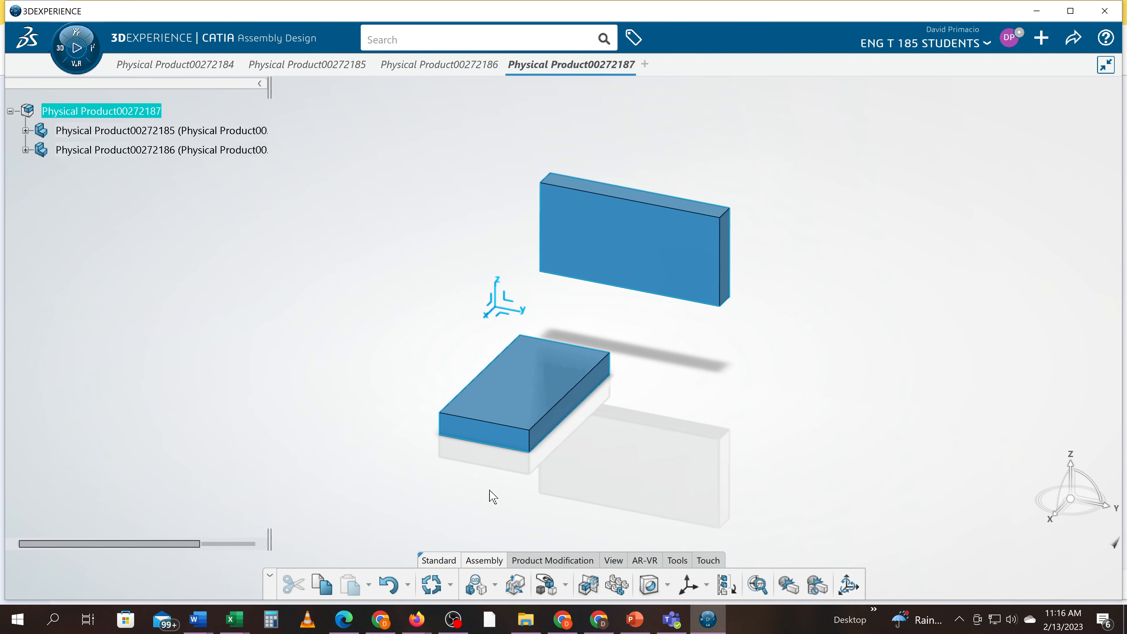
pyautogui.click(818, 477)
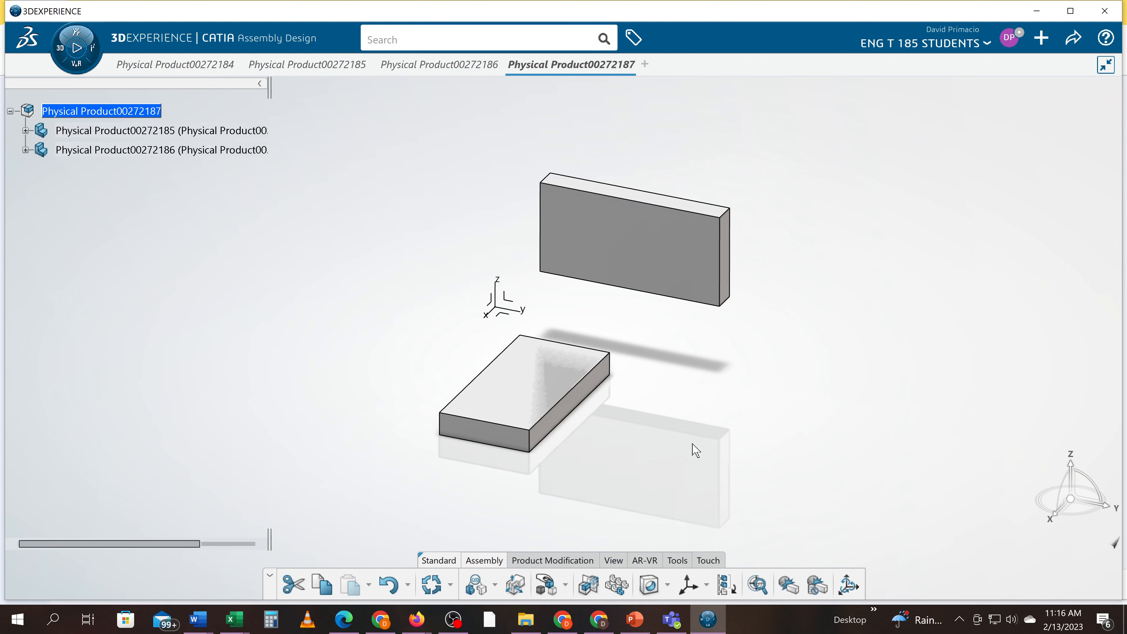
# Step: Open the insert options for the root product Physical Product00272187
pyautogui.keyDown('ctrl'); pyautogui.moveTo(693, 447); pyautogui.dragTo(661, 421, button='middle'); pyautogui.keyUp('ctrl')
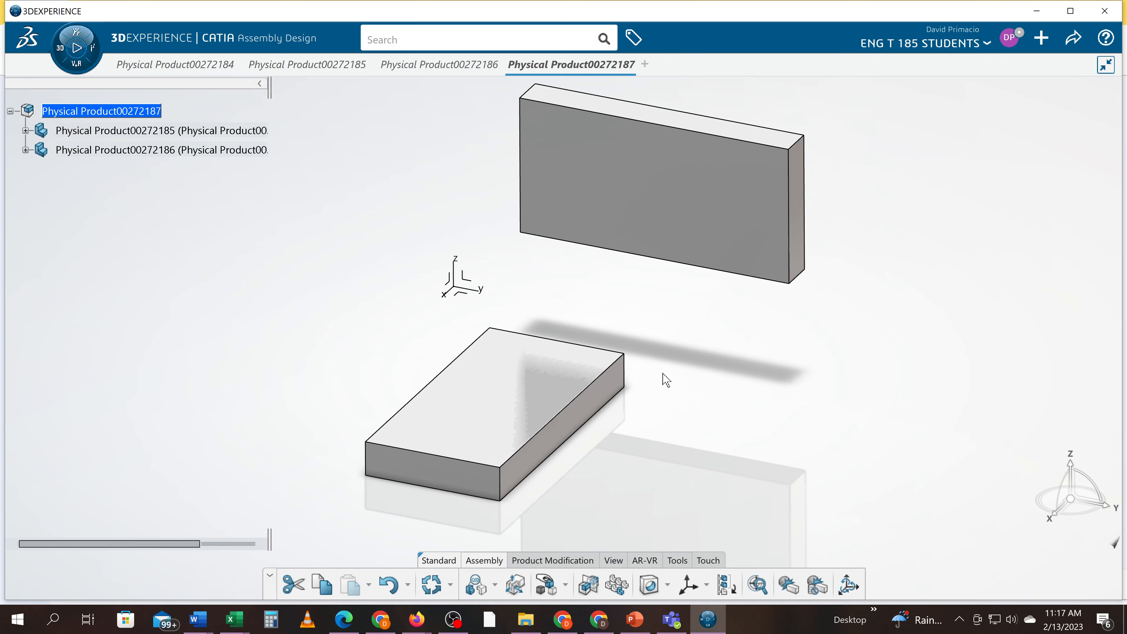
pyautogui.moveTo(651, 378)
pyautogui.keyDown('ctrl'); pyautogui.mouseDown(button='middle')
pyautogui.moveTo(659, 382)
pyautogui.moveTo(636, 390)
pyautogui.mouseUp(button='middle'); pyautogui.keyUp('ctrl')
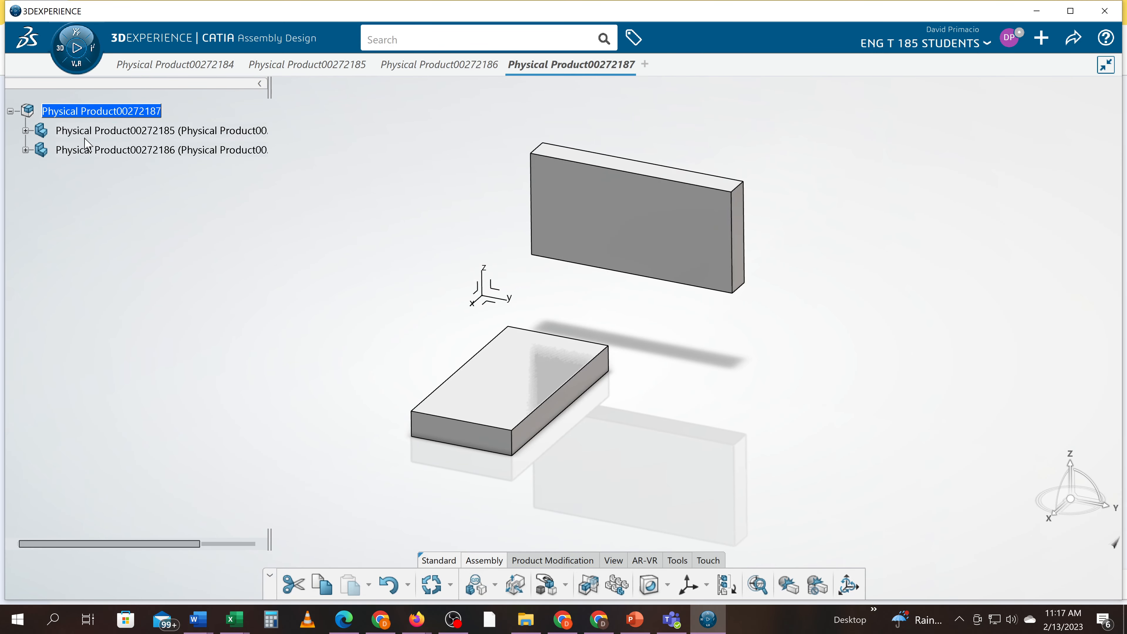
pyautogui.rightClick(101, 111)
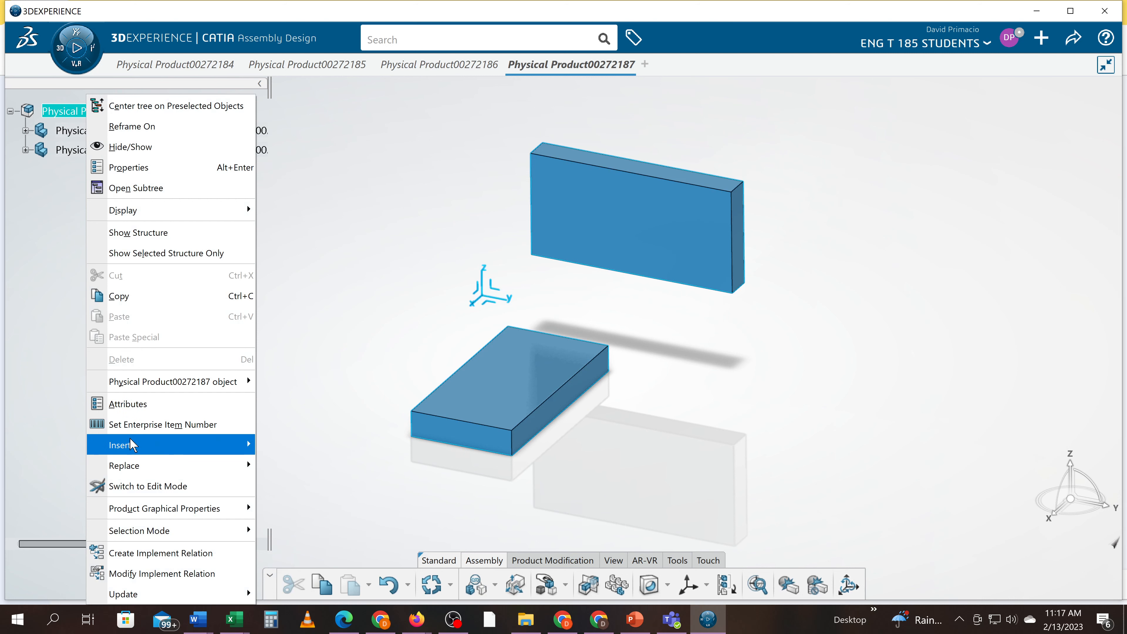
pyautogui.moveTo(130, 444)
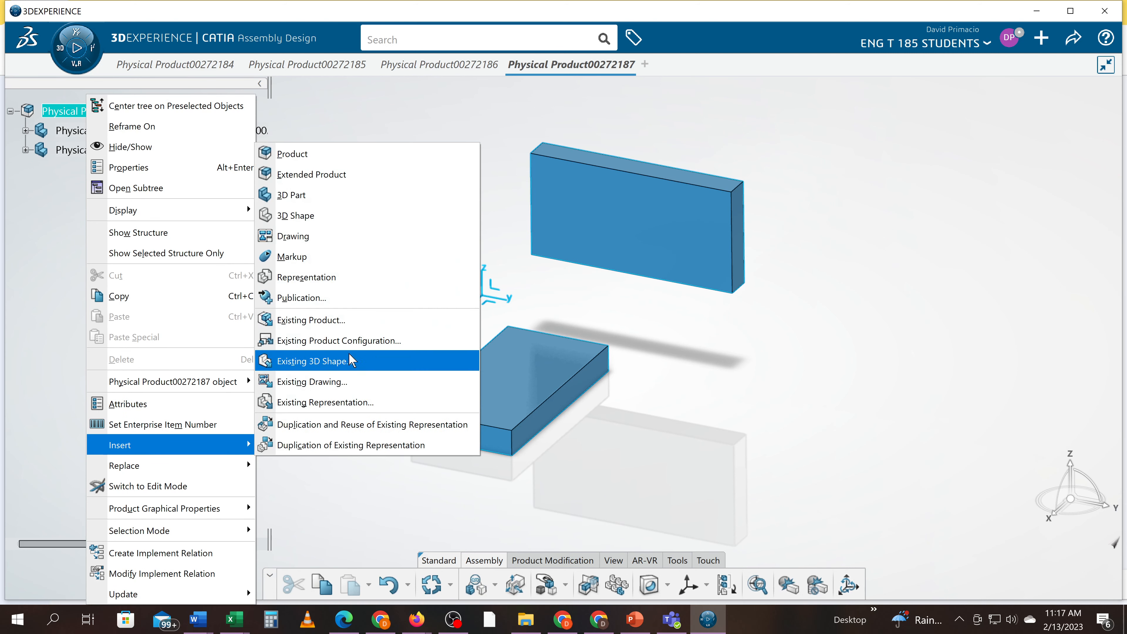